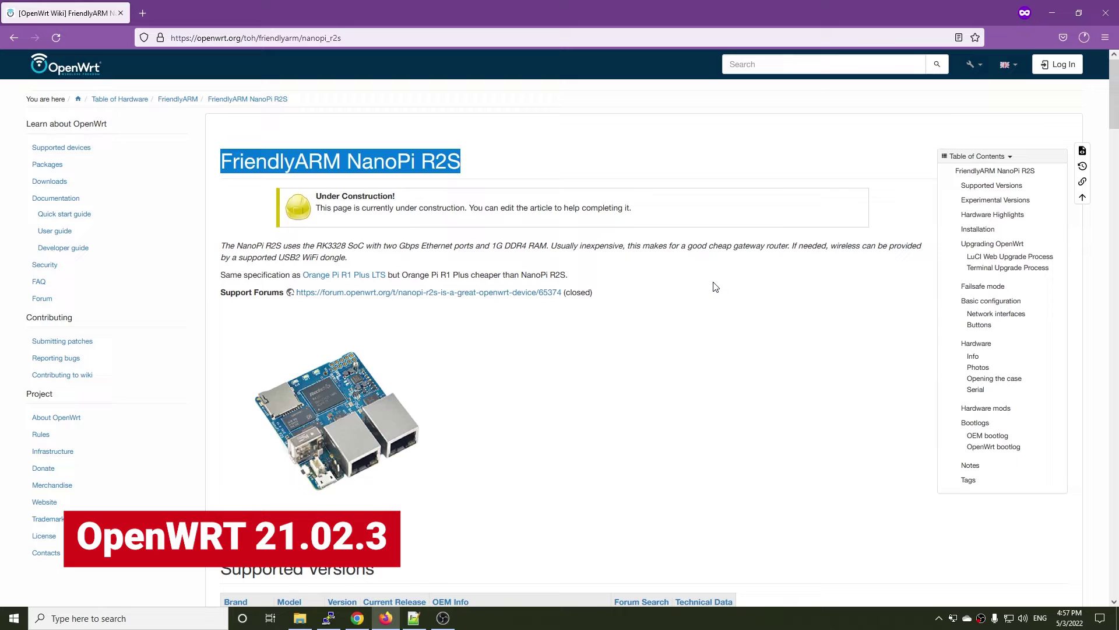
# Step: Scroll to the Installation table and highlight the NanoPi R2S 21.02.3 firmware install link
pyautogui.click(716, 287)
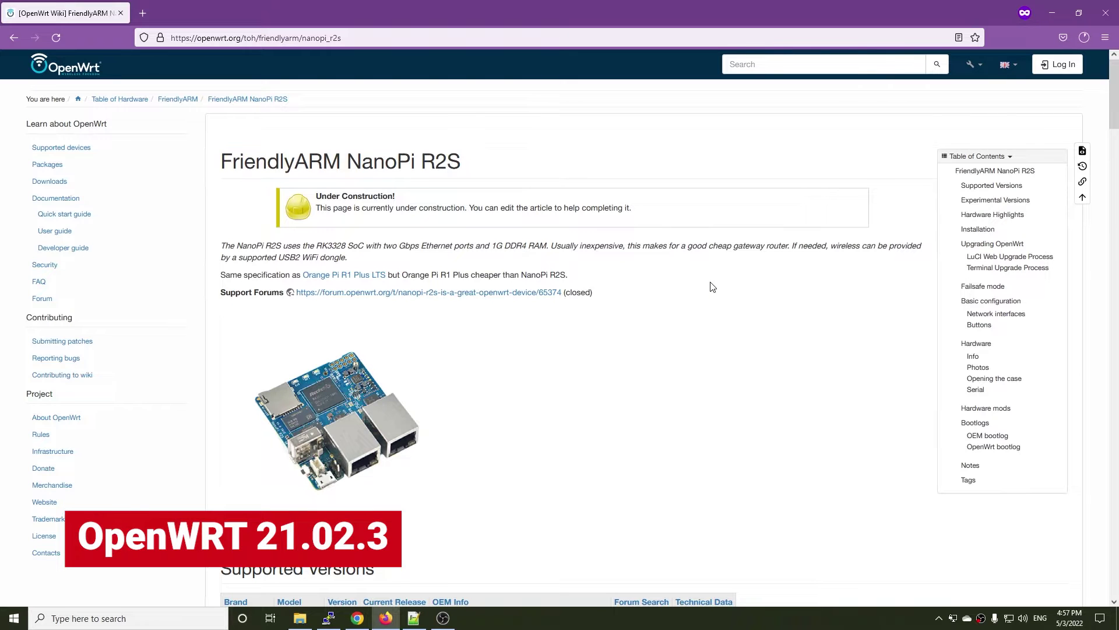
pyautogui.scroll(-5, 714, 282)
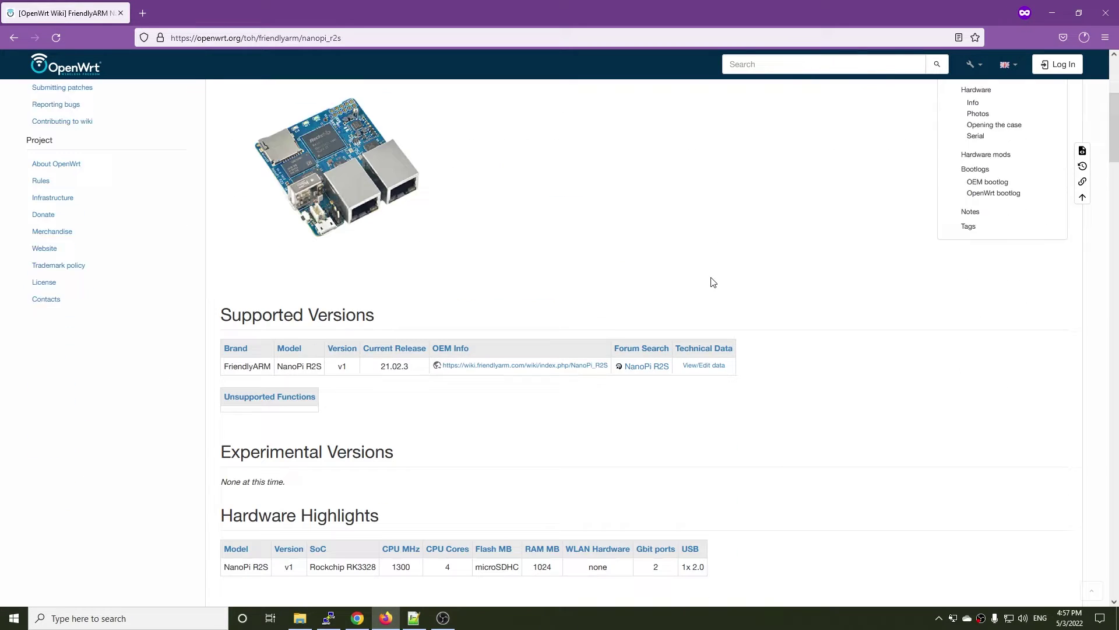
pyautogui.scroll(-4, 713, 282)
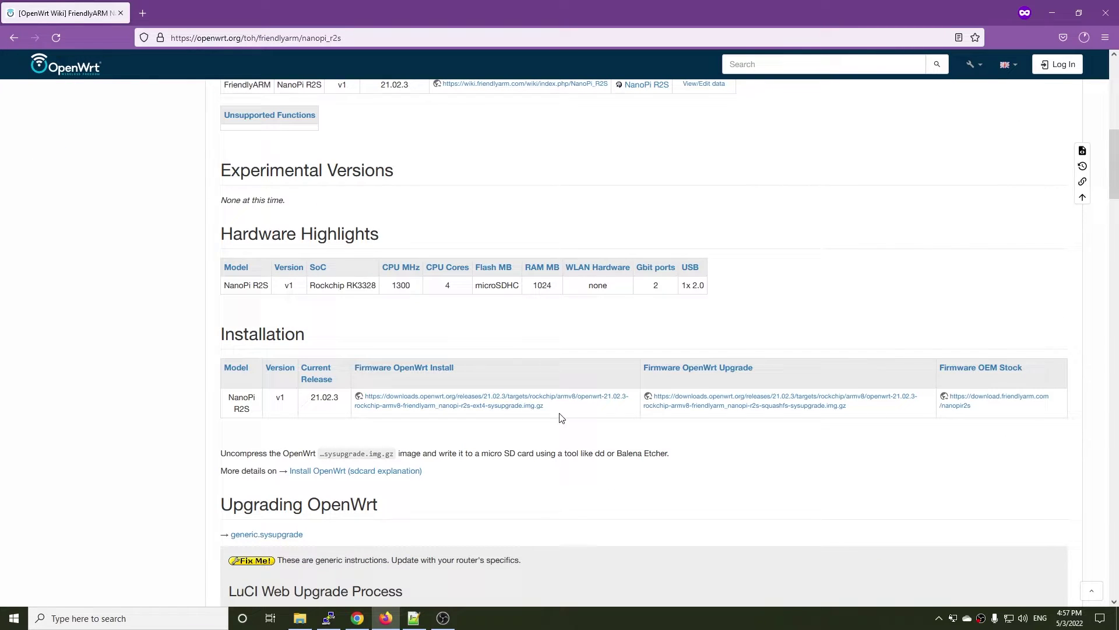
pyautogui.moveTo(366, 405); pyautogui.dragTo(363, 401)
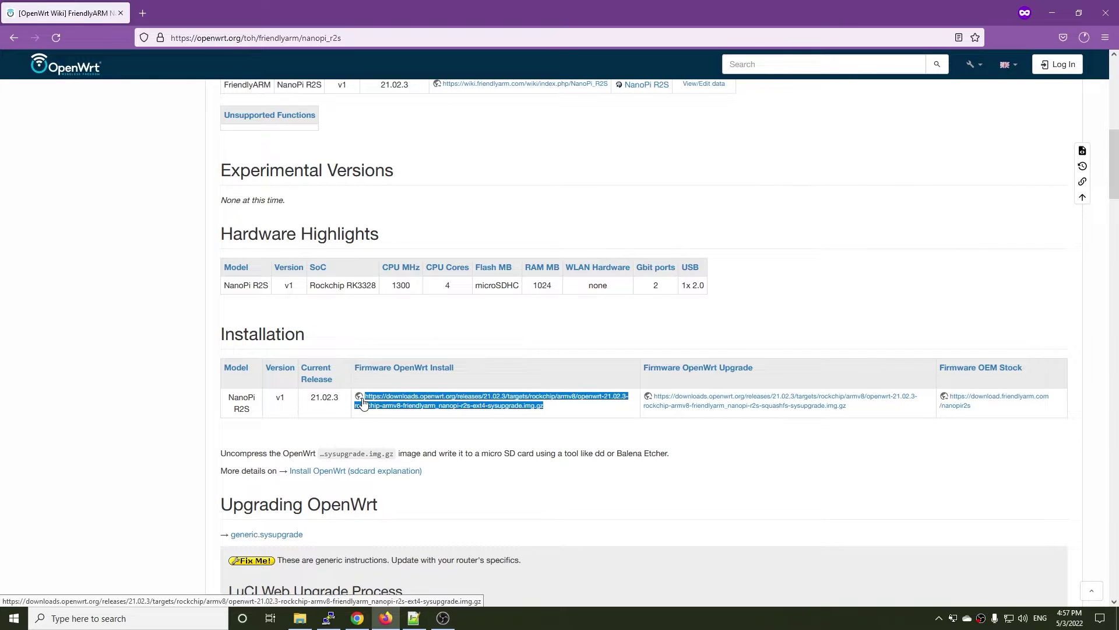
pyautogui.click(498, 431)
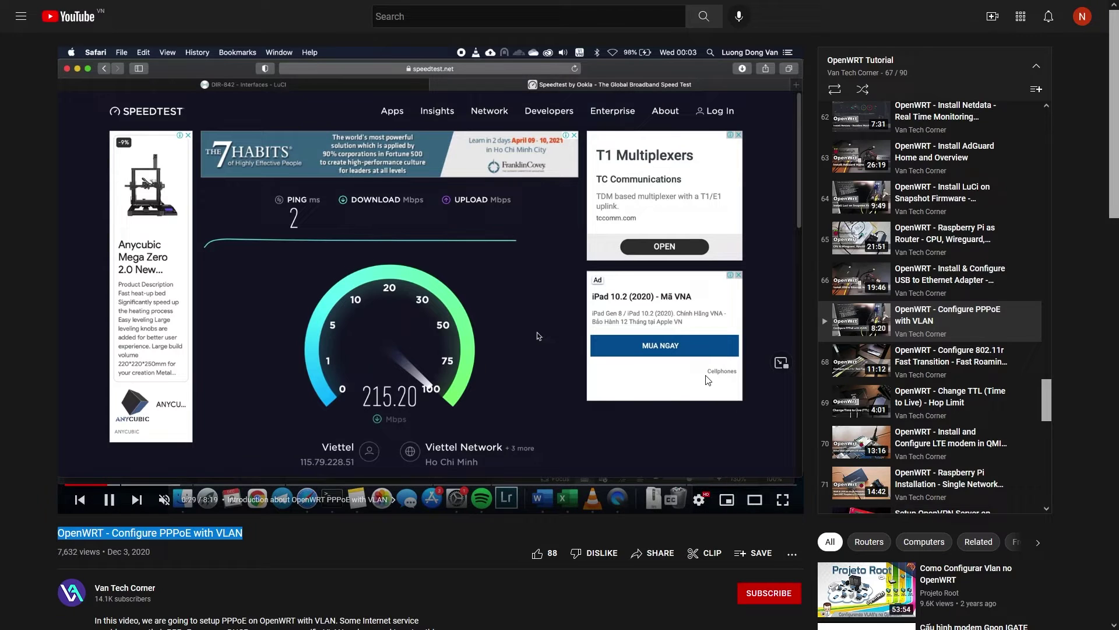
# Step: Play playlist item 64, the video on installing LuCI on snapshot firmware
pyautogui.click(970, 196)
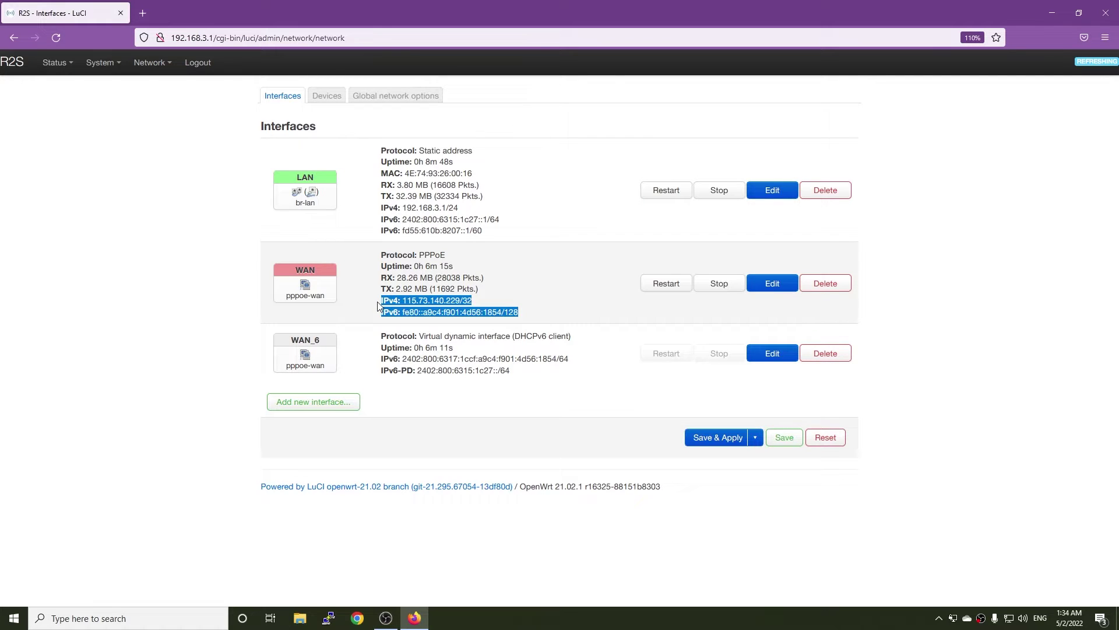
# Step: Check that the WAN interface uses device eth0.35, then close it unchanged
pyautogui.click(766, 286)
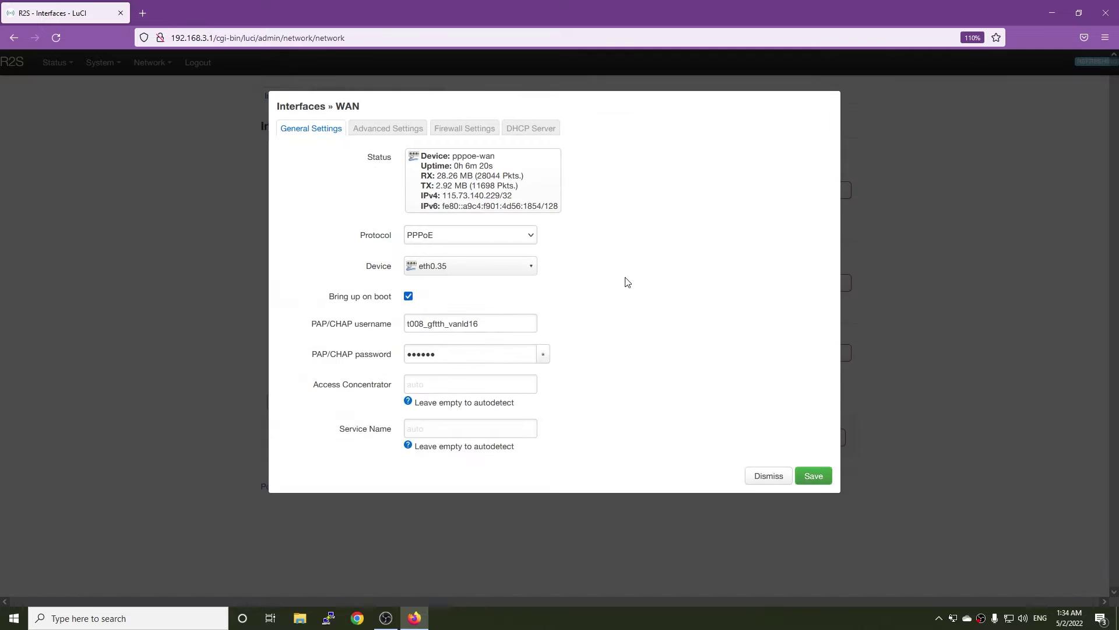
pyautogui.click(458, 269)
pyautogui.click(458, 274)
pyautogui.click(767, 477)
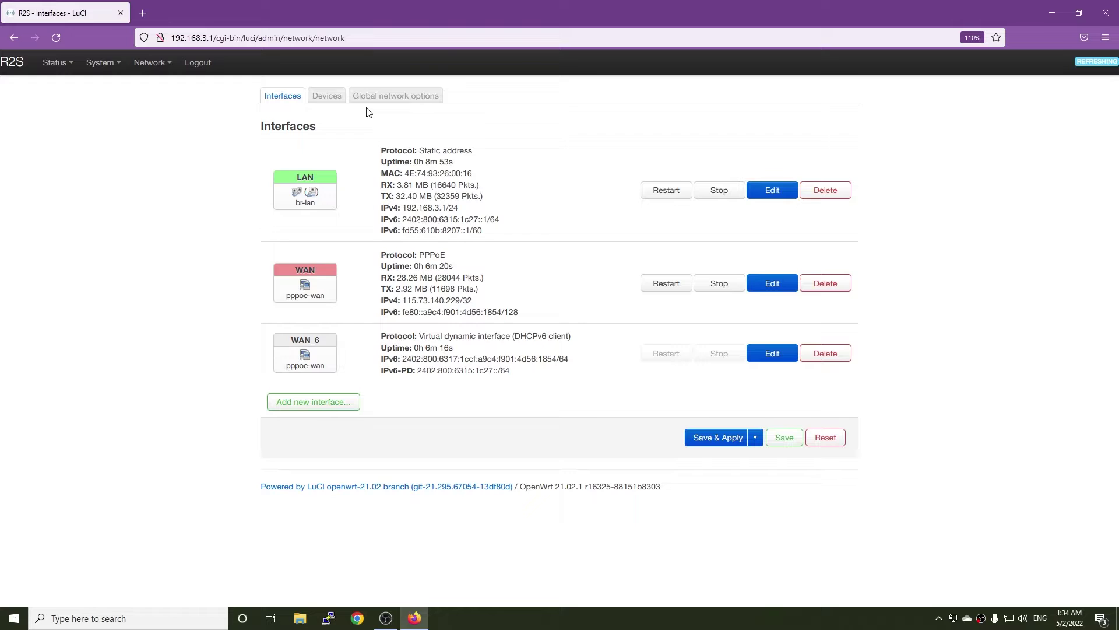
# Step: Apply the global network options with packet steering enabled
pyautogui.click(333, 99)
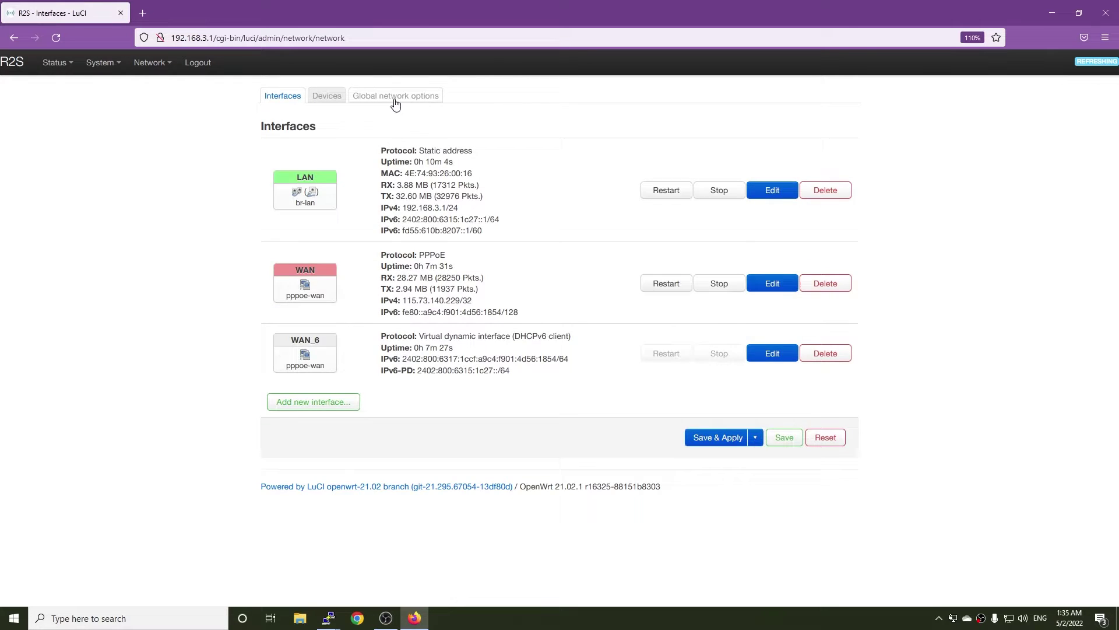
pyautogui.click(396, 100)
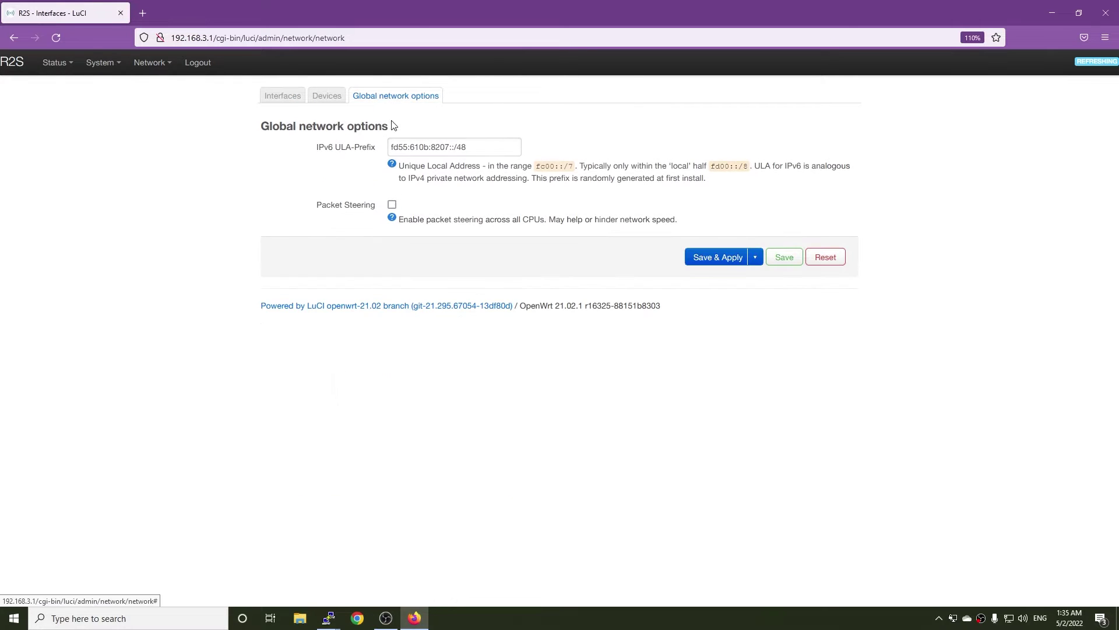
pyautogui.click(706, 257)
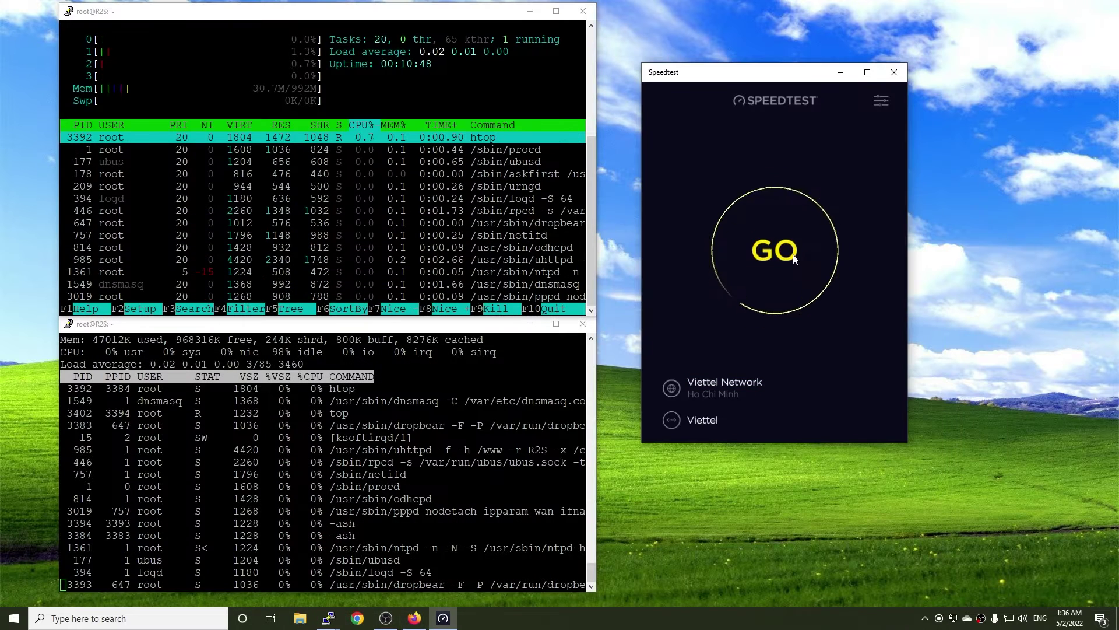
# Step: Run two baseline speed tests (about 407/218 Mbps), then enable software flow offloading
pyautogui.click(793, 254)
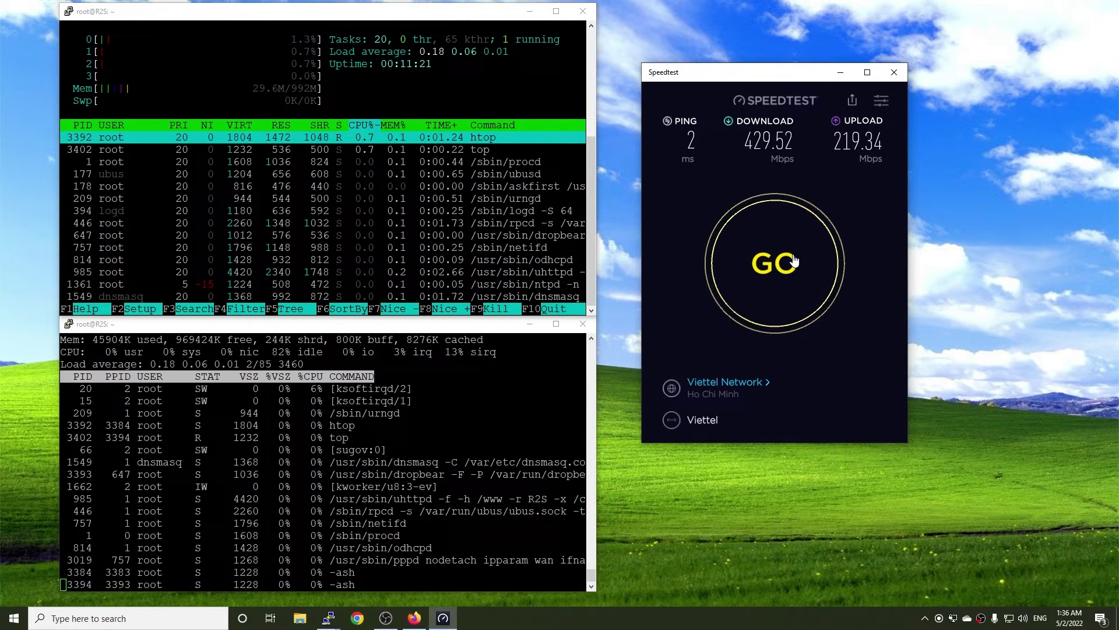
pyautogui.click(793, 254)
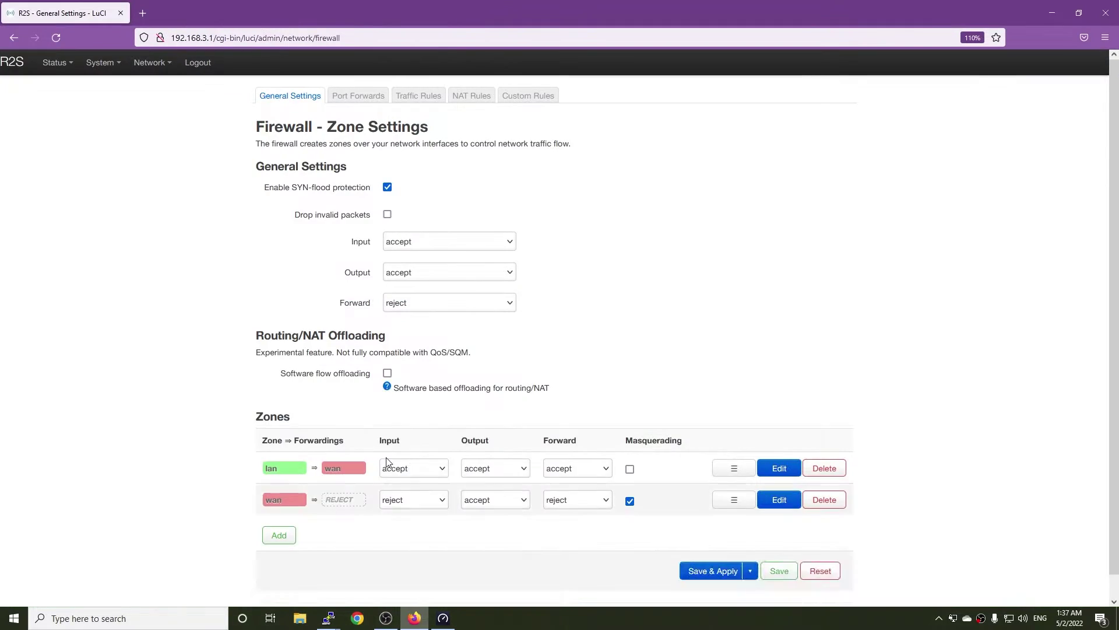
pyautogui.click(388, 372)
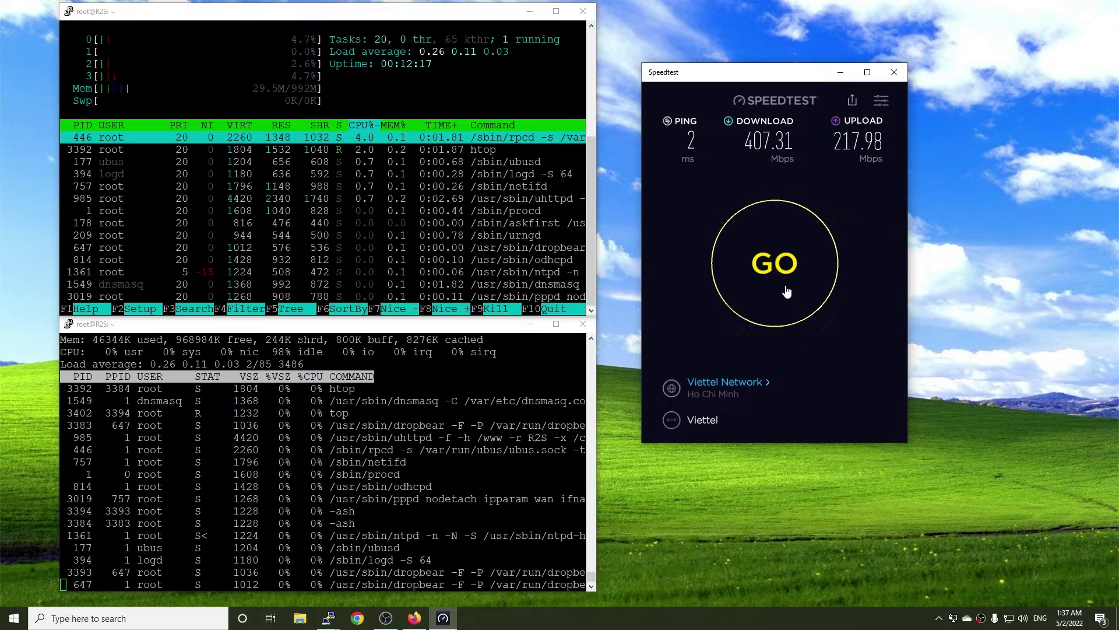
# Step: Speed-test with software offloading, enable hardware flow offloading, and test again (~429/219 Mbps)
pyautogui.click(786, 292)
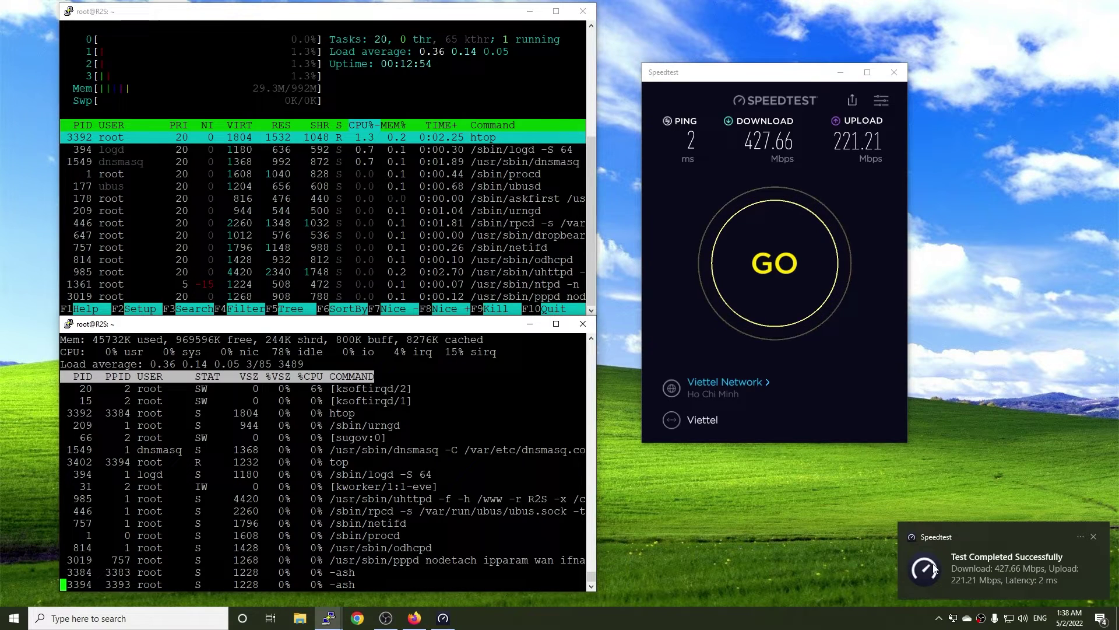
pyautogui.click(799, 303)
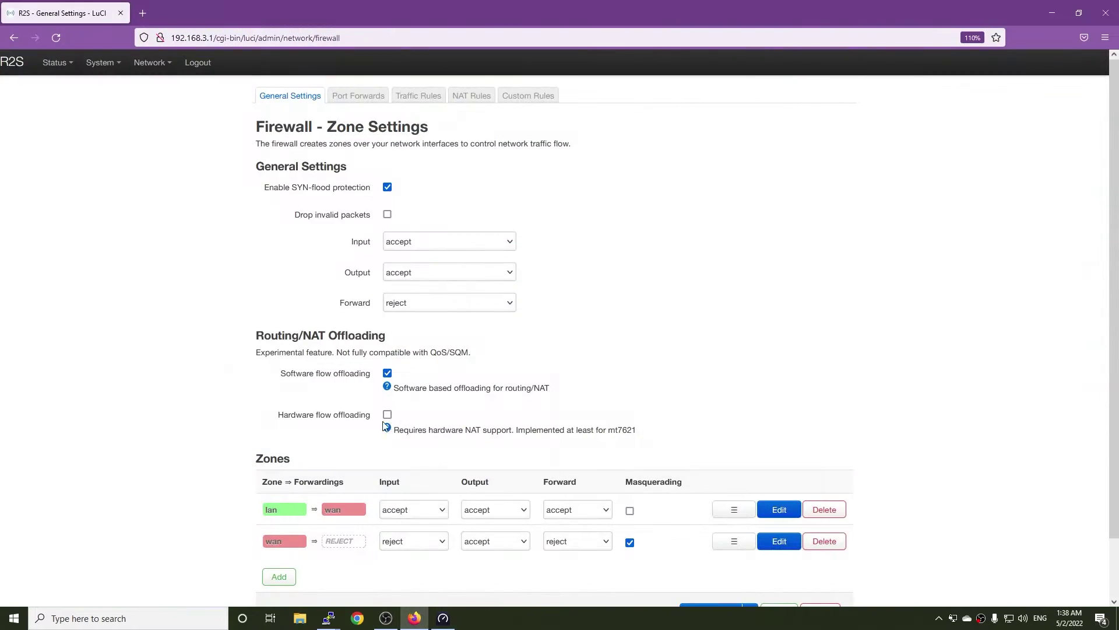
pyautogui.scroll(-2, 721, 551)
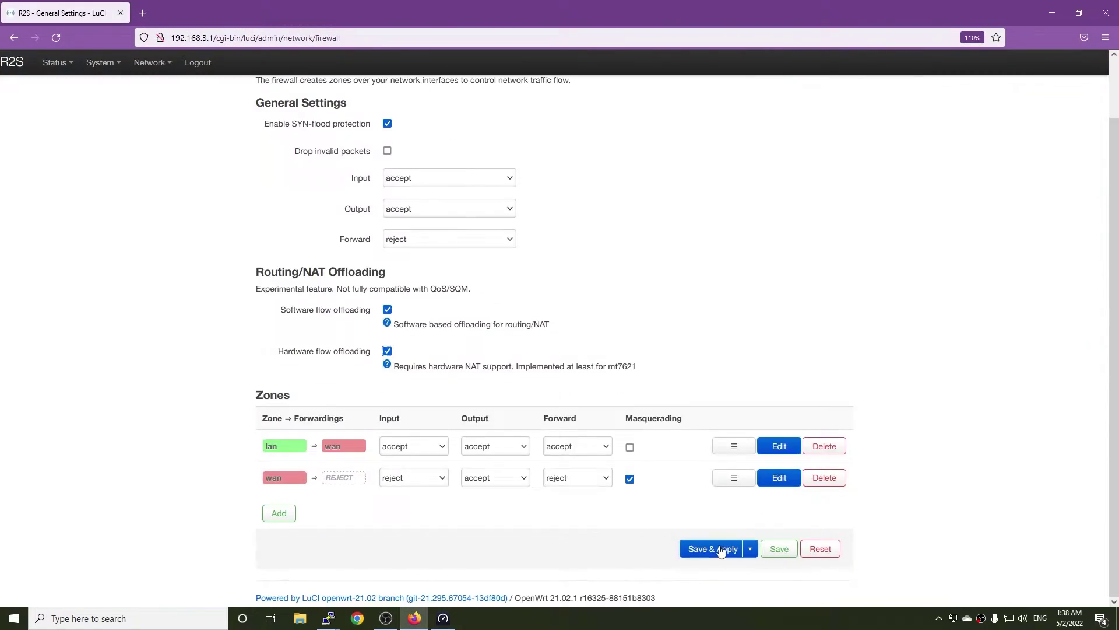
pyautogui.click(721, 550)
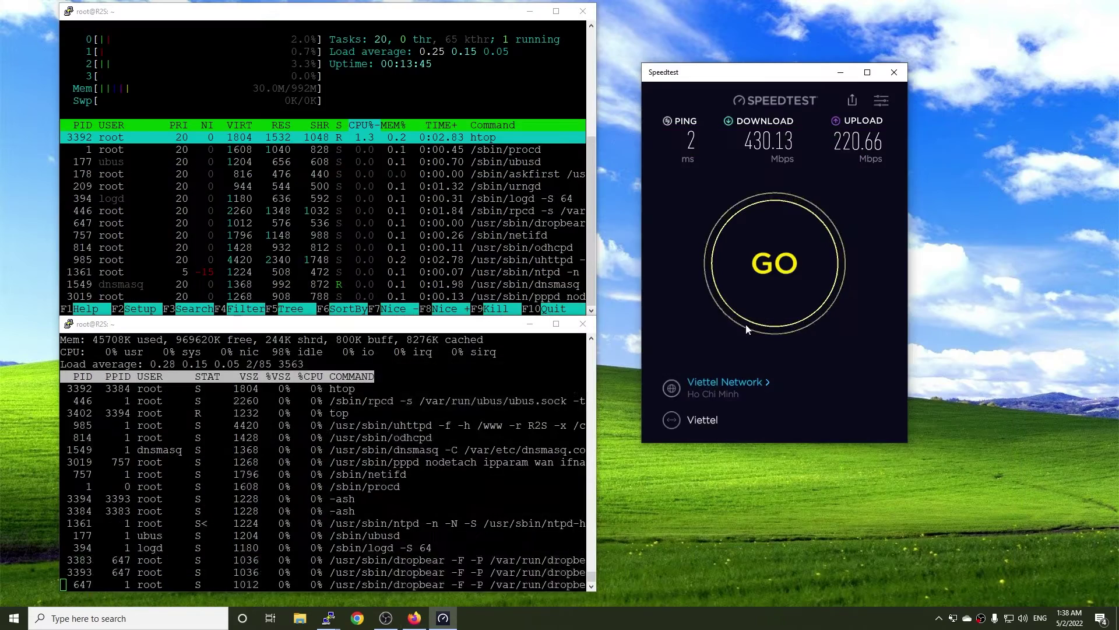
pyautogui.click(813, 260)
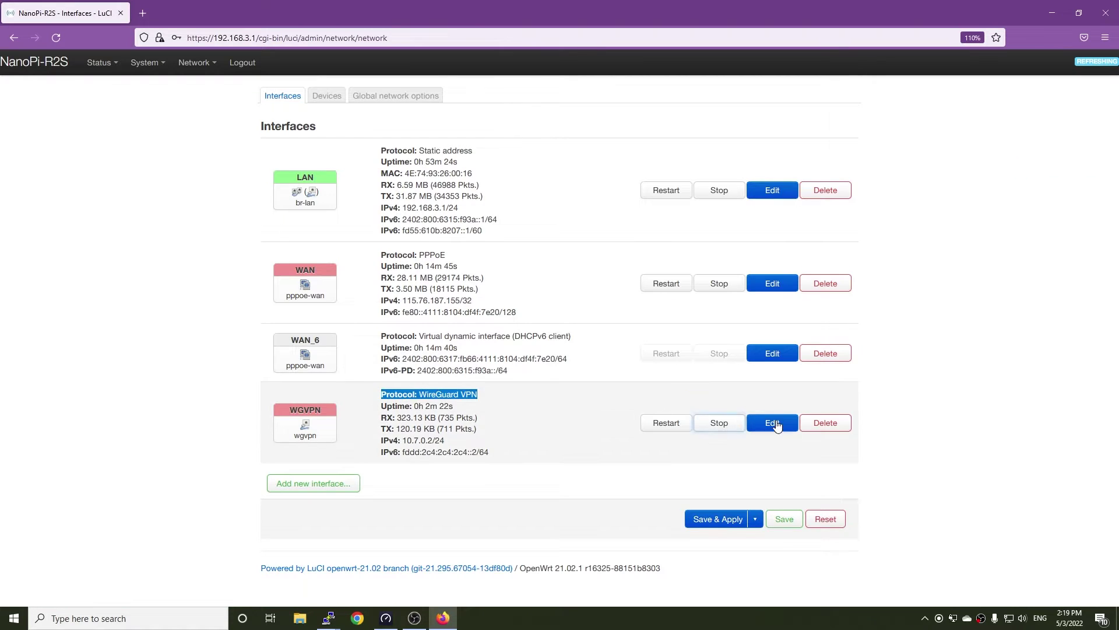
# Step: Inspect the WGVPN peer's endpoint host, then speed-test over WireGuard against Viettel Network
pyautogui.click(772, 423)
pyautogui.click(577, 128)
pyautogui.moveTo(535, 456); pyautogui.dragTo(401, 462)
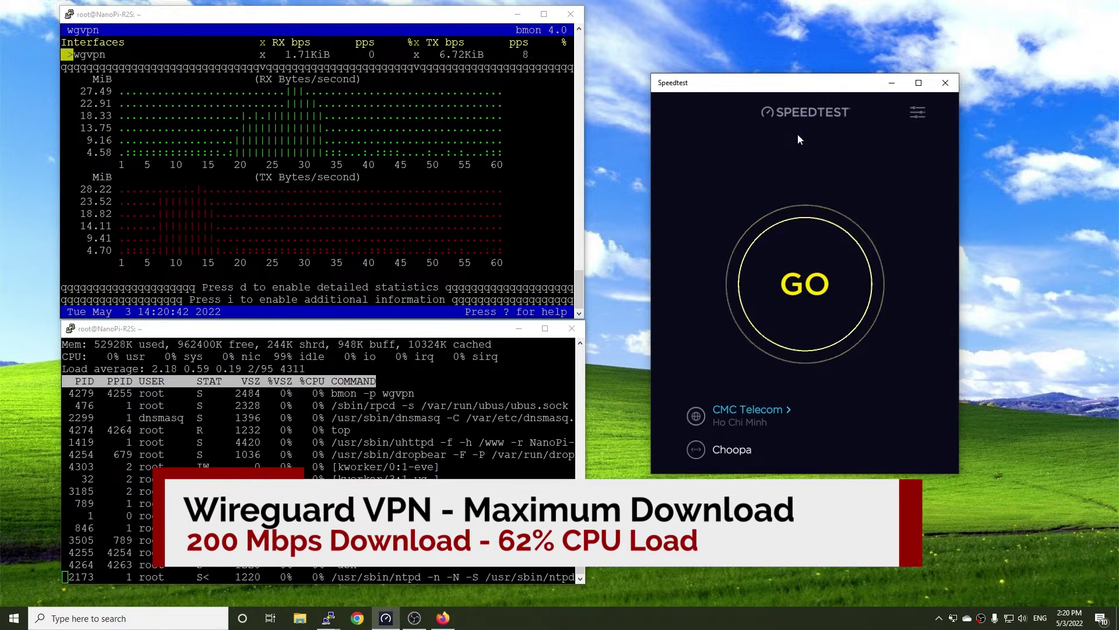
pyautogui.click(748, 409)
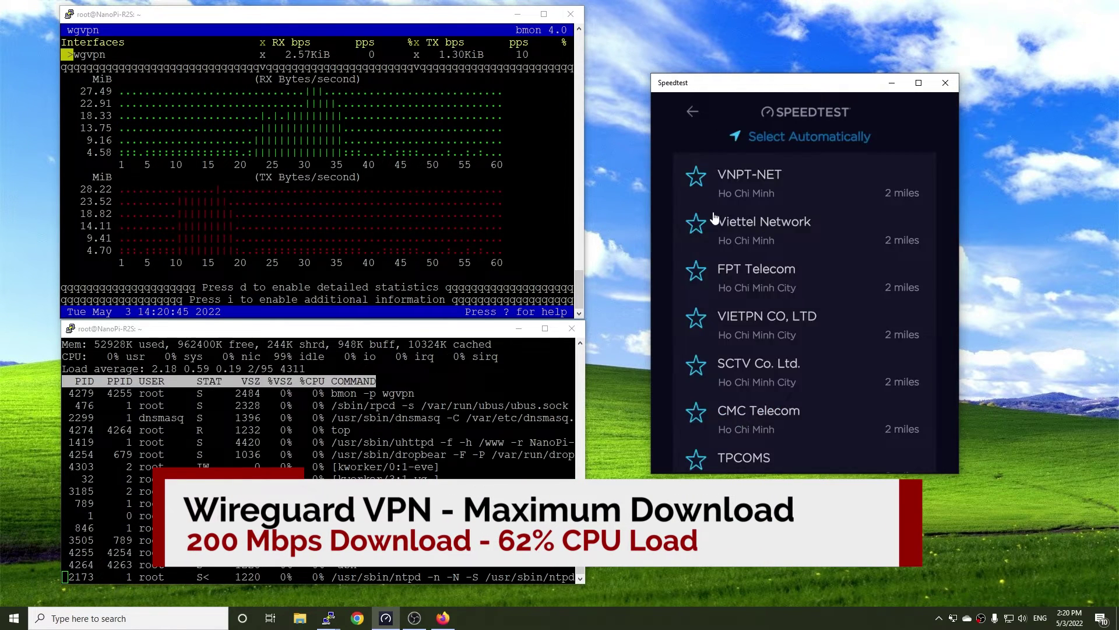
pyautogui.click(717, 220)
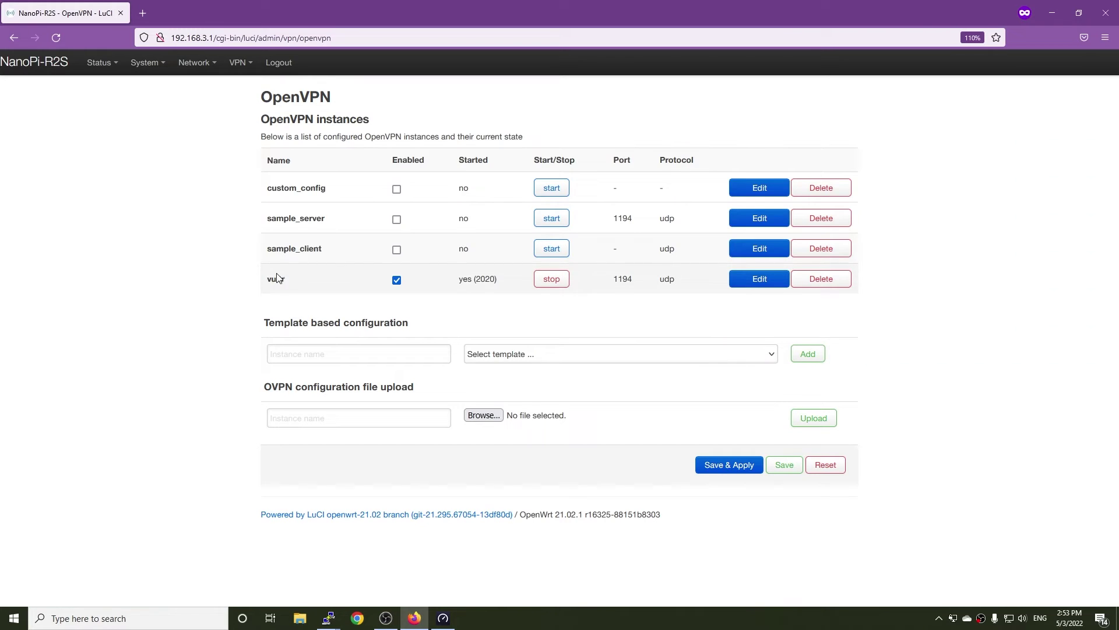
# Step: Open the router's Interfaces page and replace top with htop to watch CPU load
pyautogui.moveTo(194, 62)
pyautogui.click(201, 89)
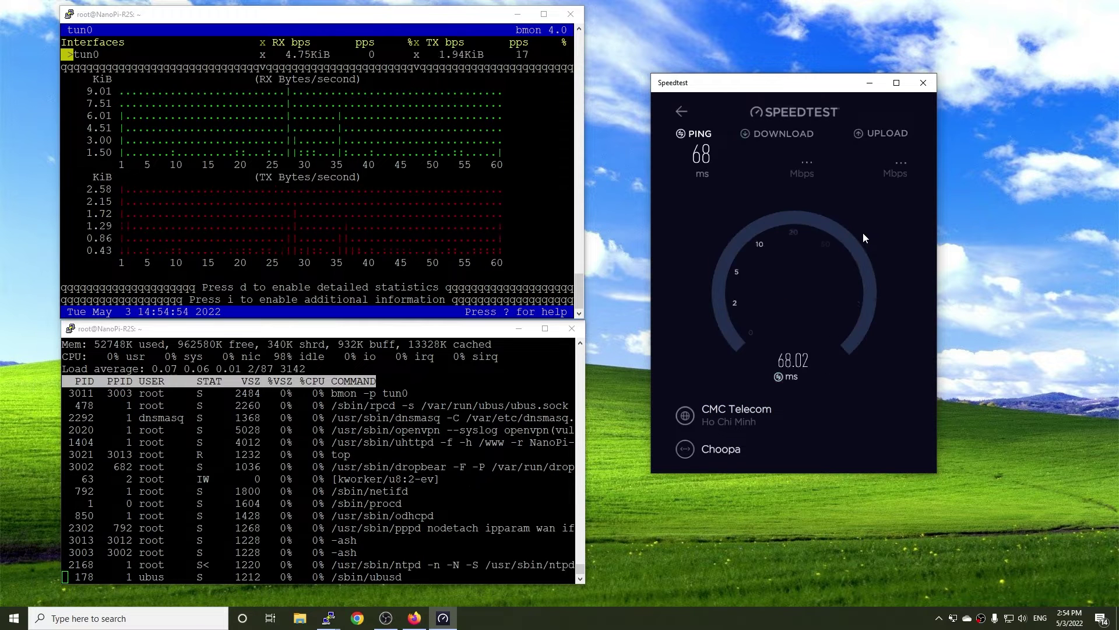
pyautogui.hotkey('alt', 'Tab')
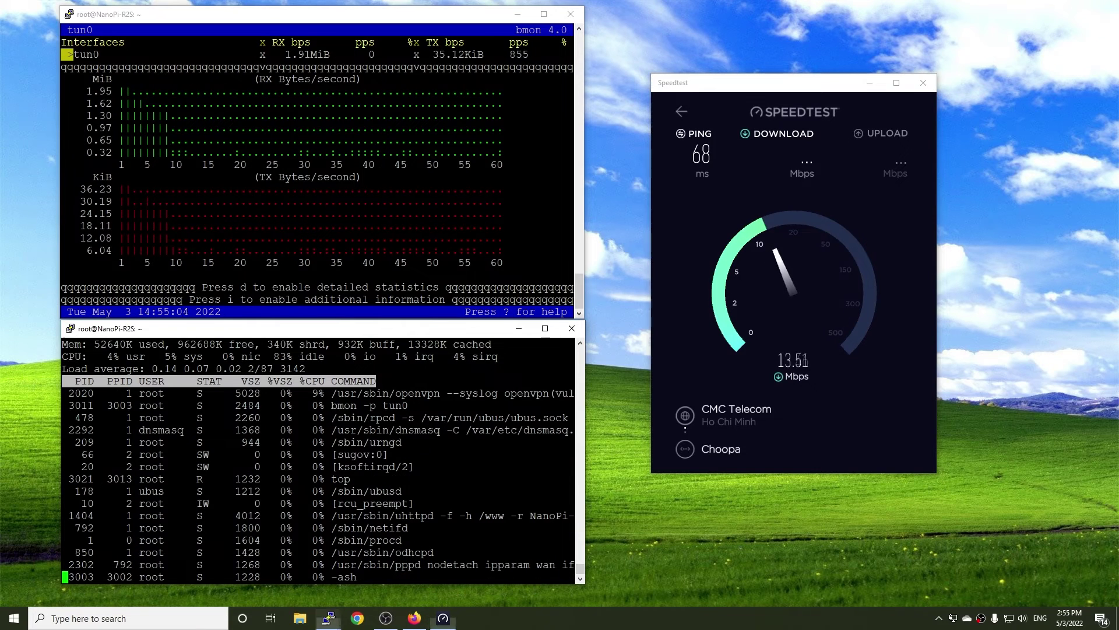
pyautogui.hotkey('ctrl', 'c')
pyautogui.write('htop')
pyautogui.press('Return')
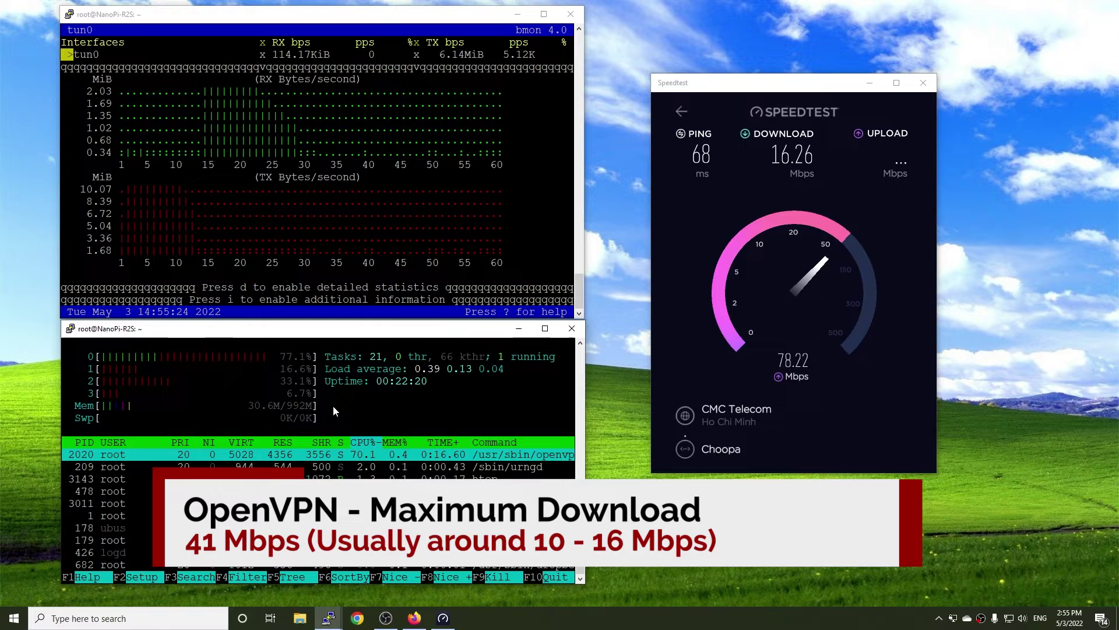
# Step: Speed-test over OpenVPN against CMC Telecom, then against Viettel Network
pyautogui.click(725, 422)
pyautogui.click(804, 138)
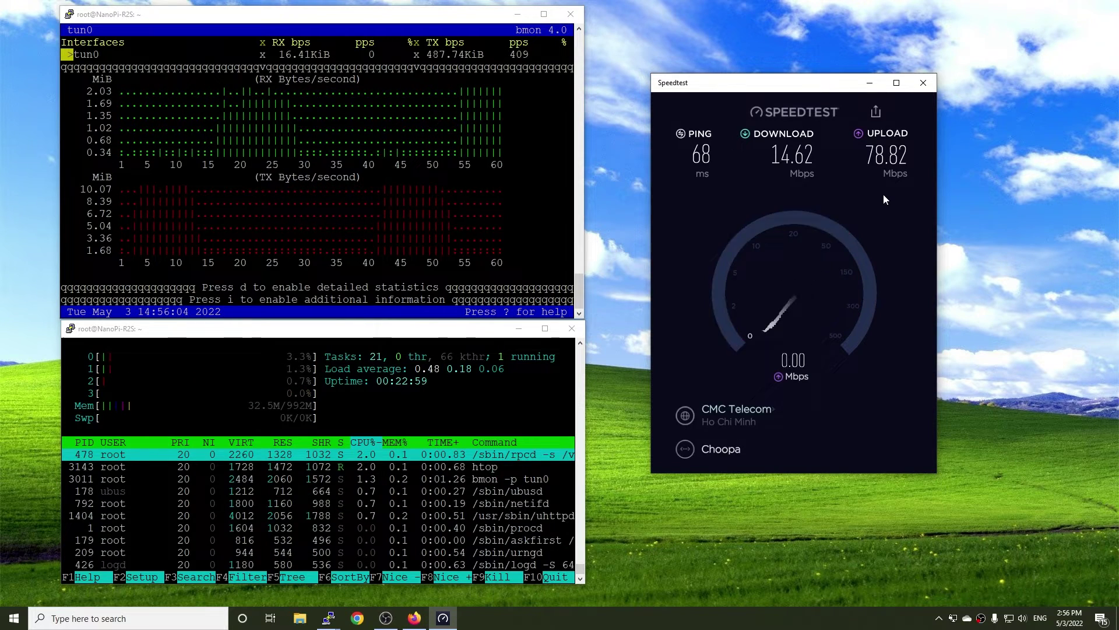
pyautogui.click(746, 409)
pyautogui.click(752, 220)
pyautogui.click(787, 295)
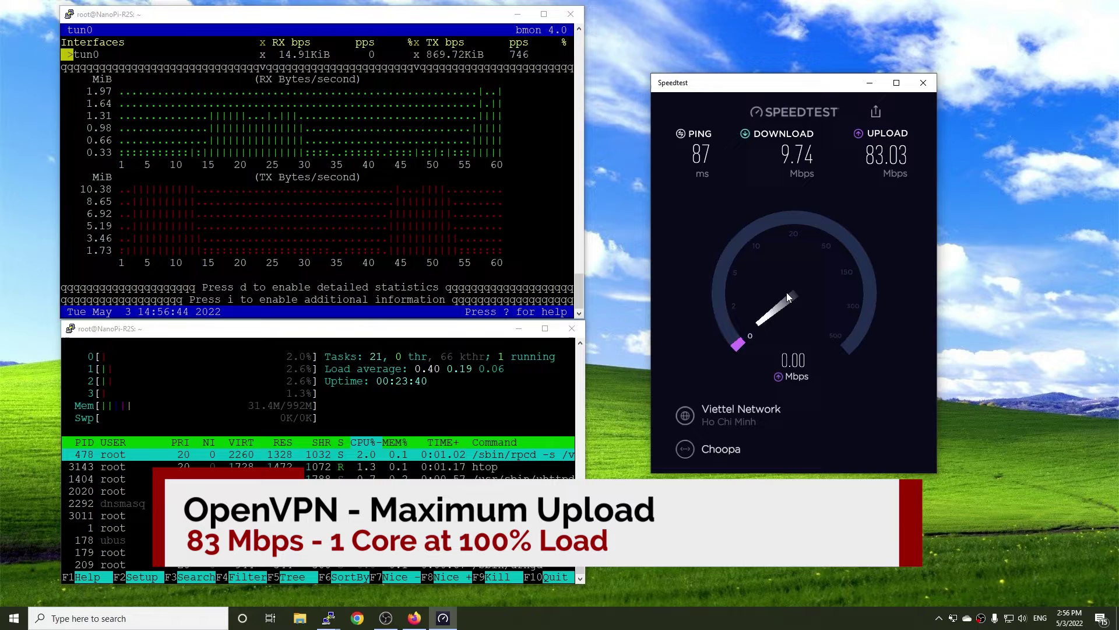
# Step: Run a browser speedtest.net test, then retest against the M1 Limited server
pyautogui.click(913, 254)
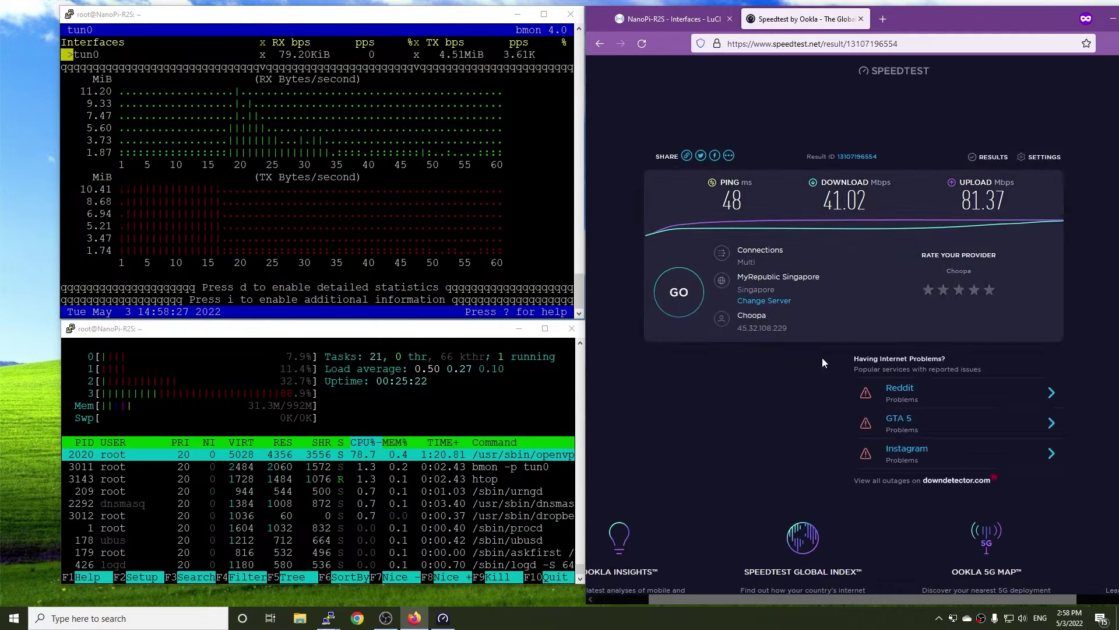
pyautogui.click(730, 315)
pyautogui.click(714, 367)
pyautogui.click(854, 318)
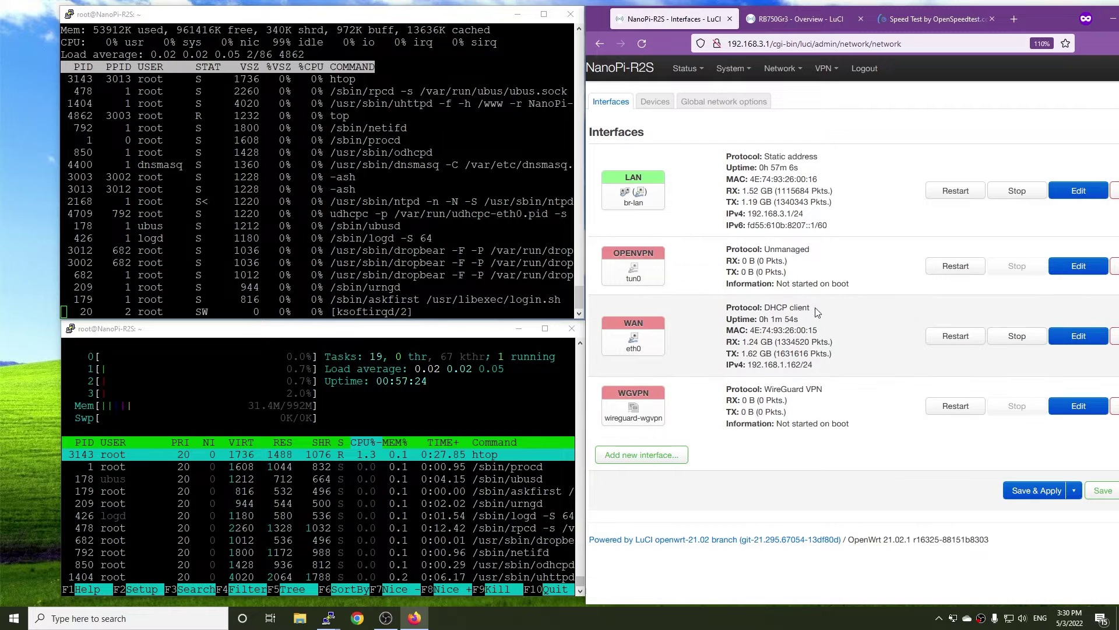
# Step: Point out the WAN's DHCP protocol and IPv4 address and the LAN address 192.168.3.1/24
pyautogui.moveTo(817, 312); pyautogui.dragTo(725, 306)
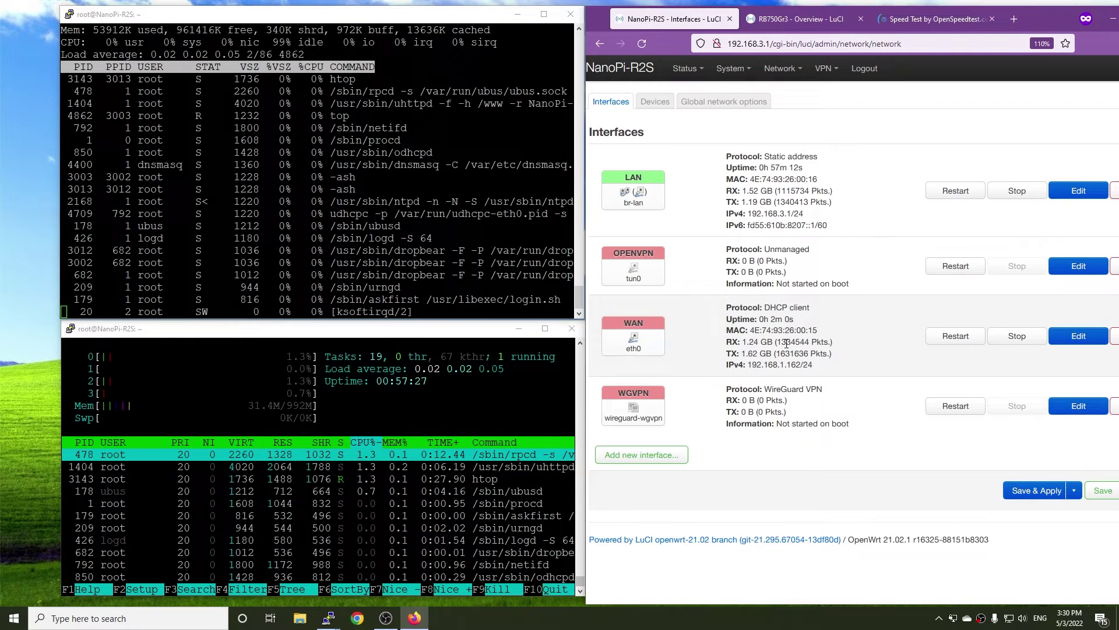
pyautogui.moveTo(798, 366); pyautogui.dragTo(750, 365)
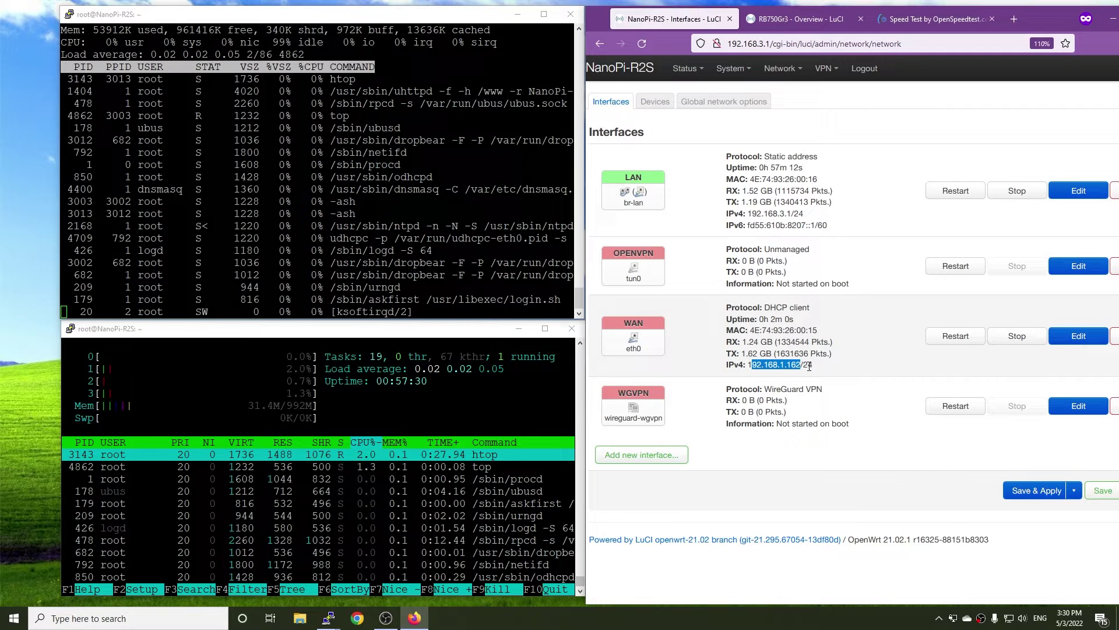
pyautogui.click(809, 366)
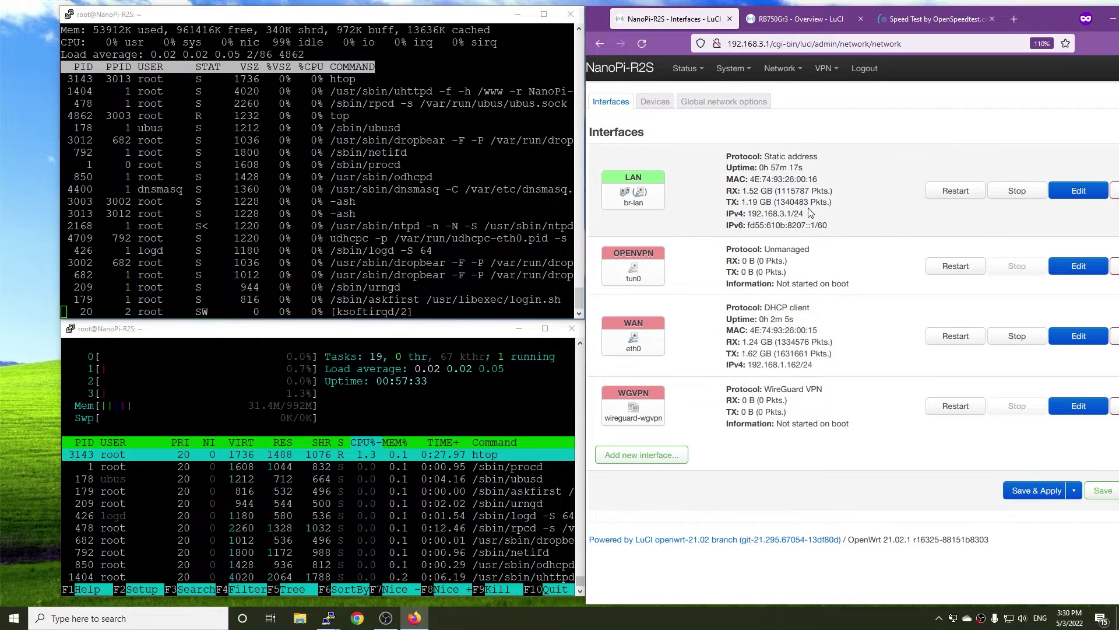
pyautogui.moveTo(767, 216); pyautogui.dragTo(747, 215)
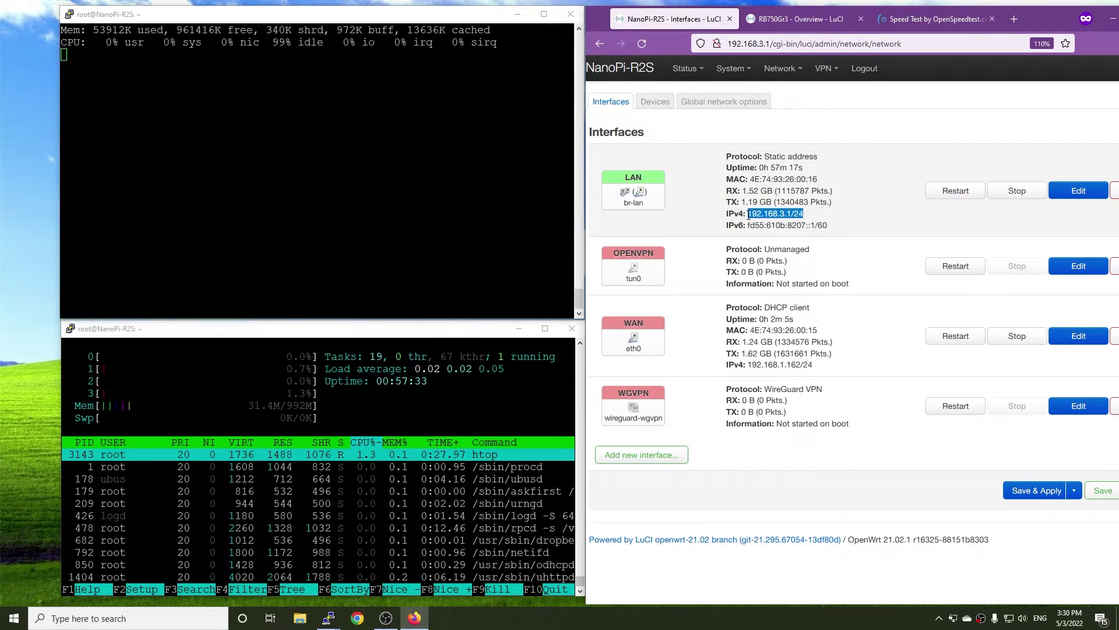
pyautogui.click(832, 228)
# Step: Review the RB750Gr3 overview, then run an OpenSpeedTest through the R2S
pyautogui.click(799, 19)
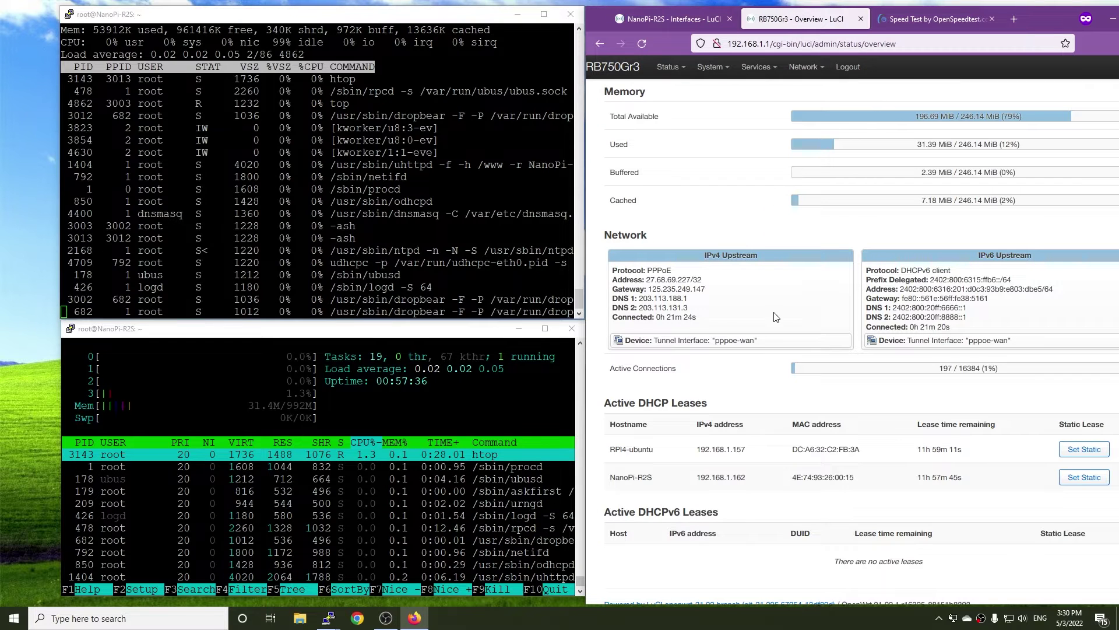
pyautogui.scroll(4, 779, 309)
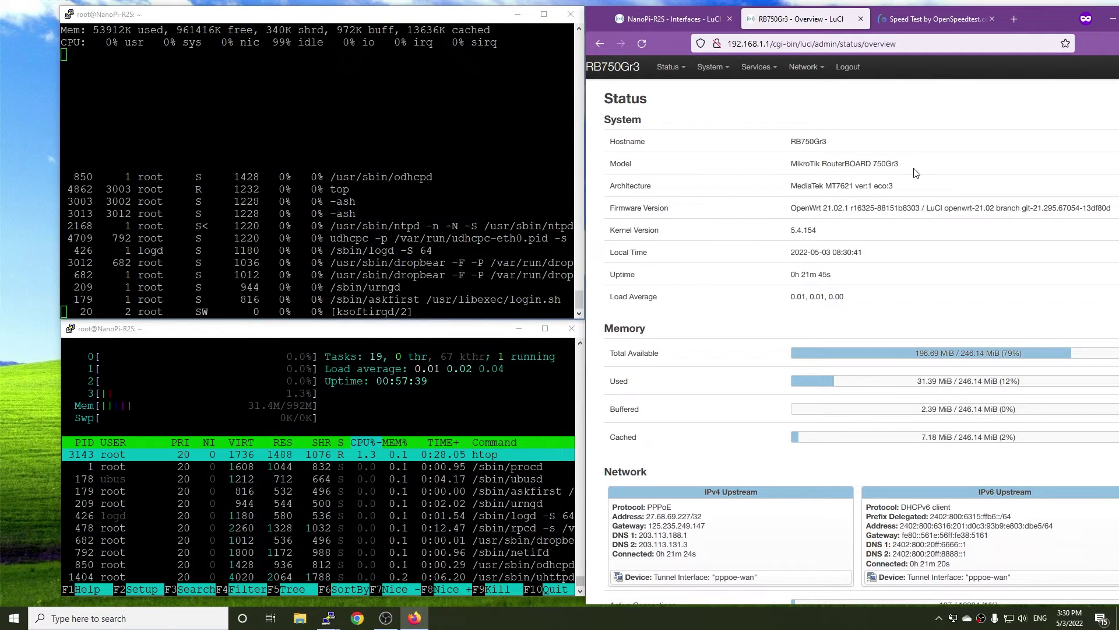
pyautogui.scroll(-4, 881, 172)
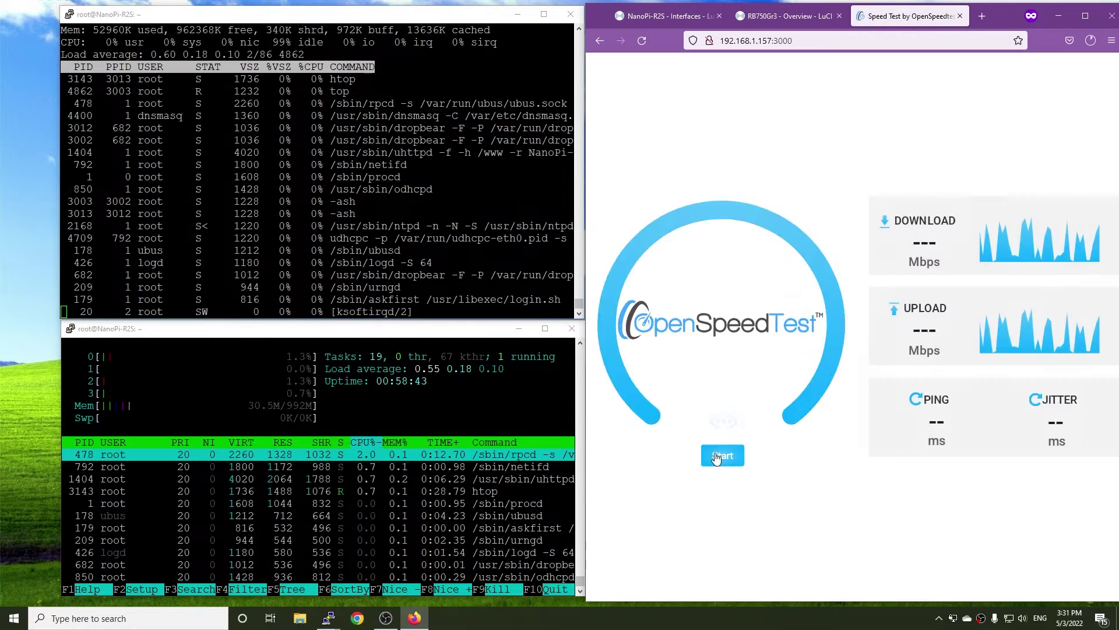
pyautogui.click(717, 459)
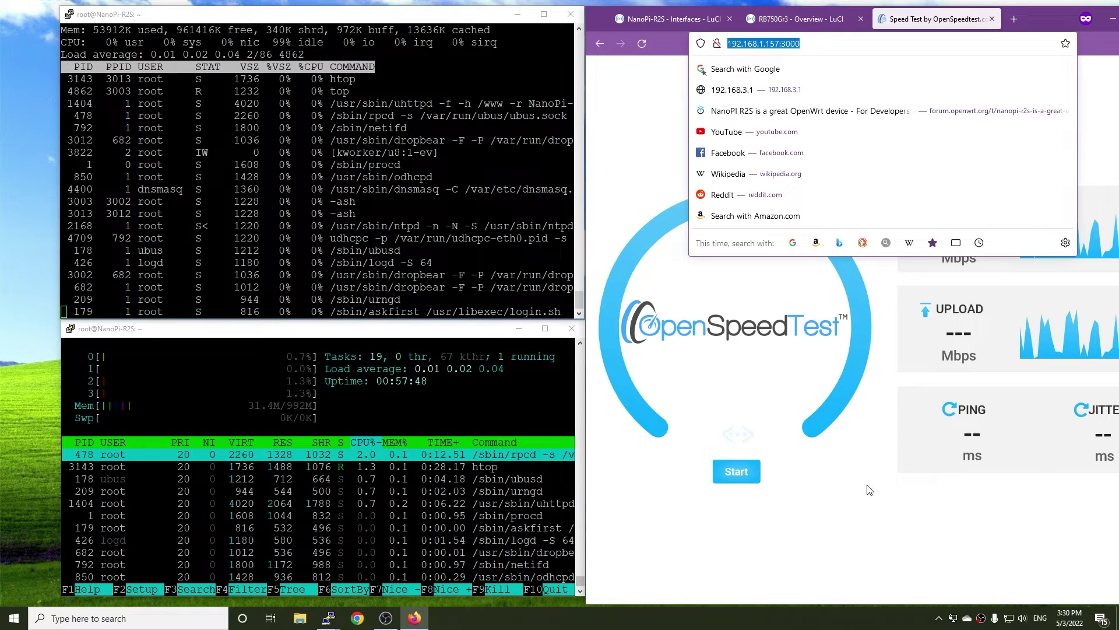
pyautogui.click(869, 490)
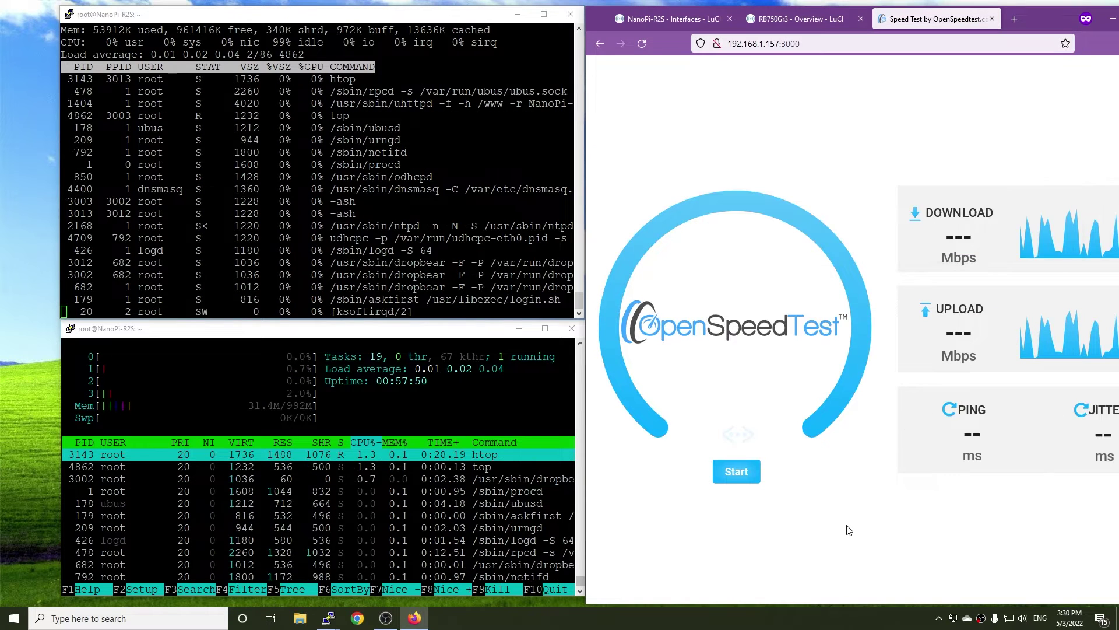
pyautogui.click(737, 473)
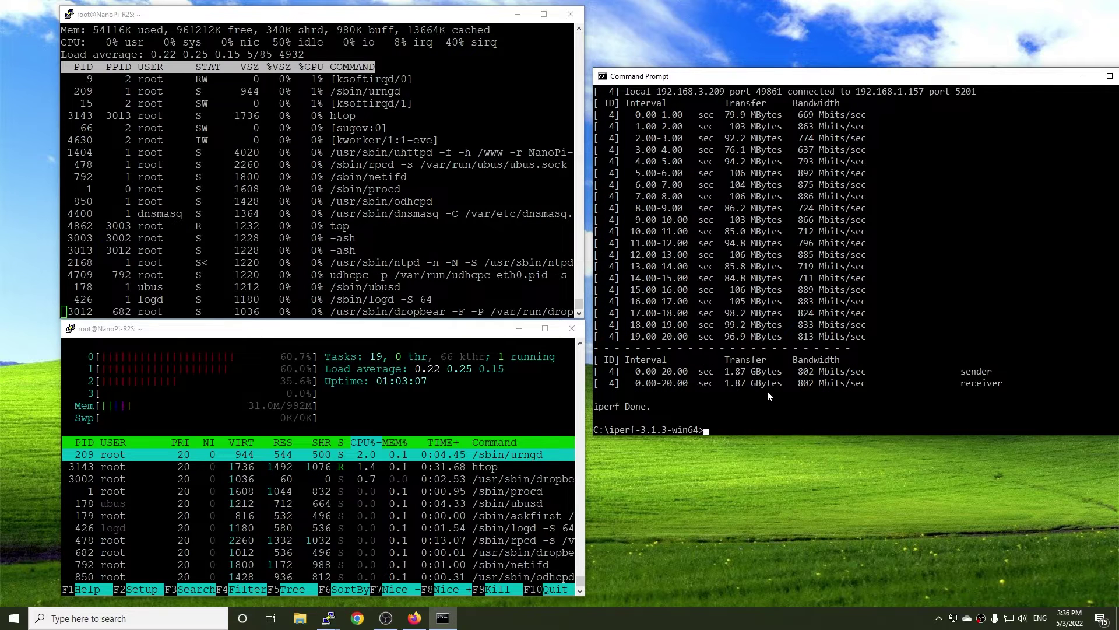
# Step: Rerun iperf3, enable software flow offloading on the R2S, and rerun iperf3 reaching 942 Mbits/sec
pyautogui.press('Up')
pyautogui.press('Return')
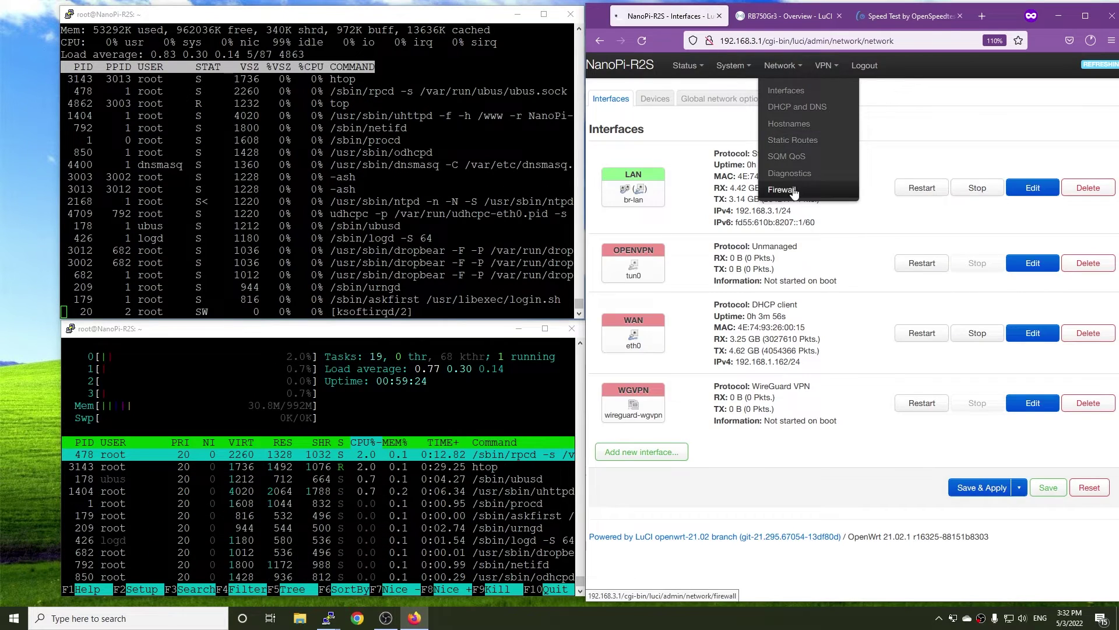
pyautogui.click(795, 190)
pyautogui.click(721, 376)
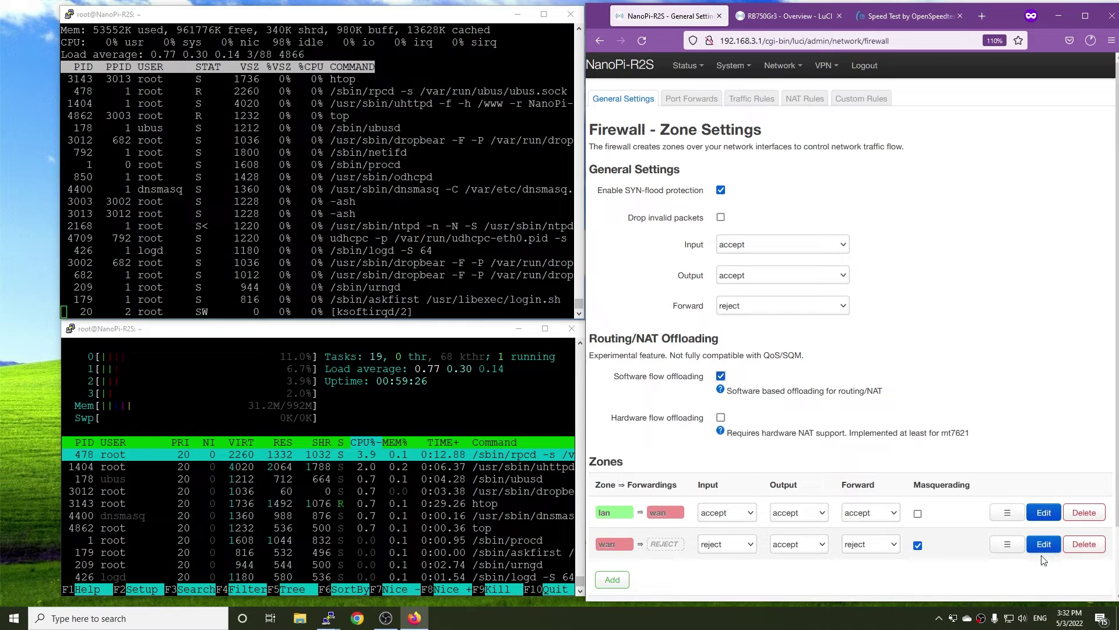
pyautogui.scroll(-2, 984, 533)
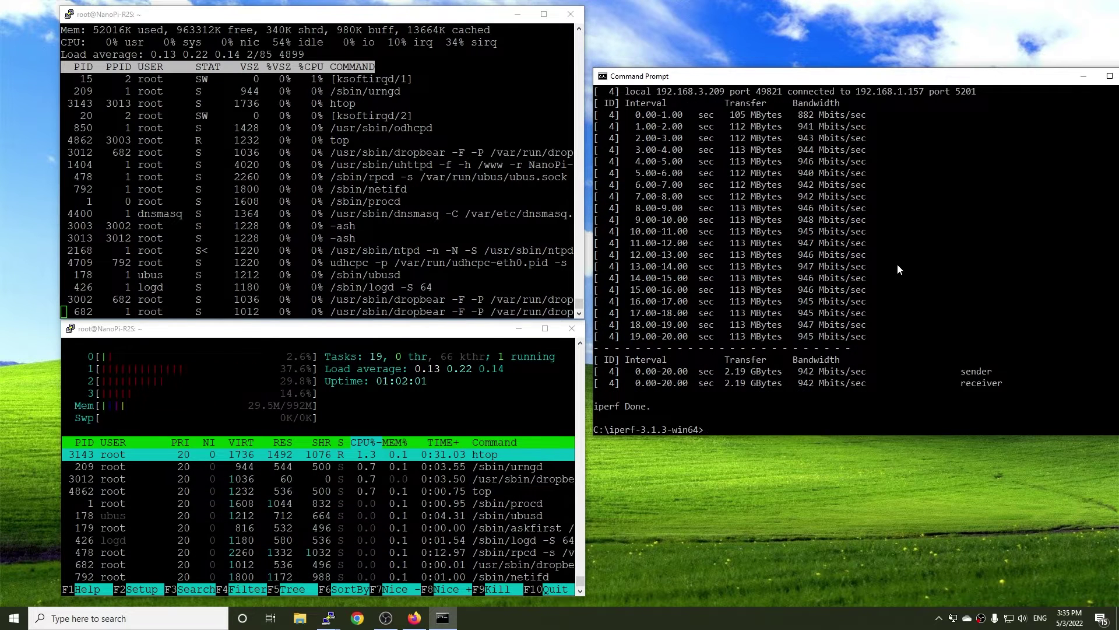
pyautogui.press('Up')
pyautogui.press('Return')
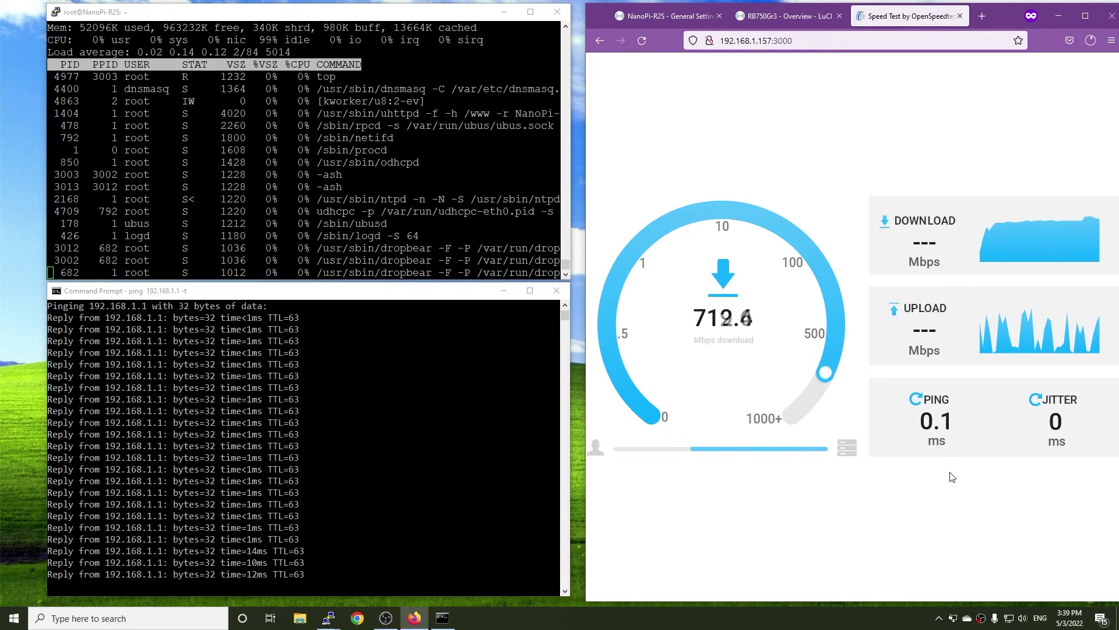
# Step: Re-enable software flow offloading in the R2S firewall settings and apply it
pyautogui.click(308, 570)
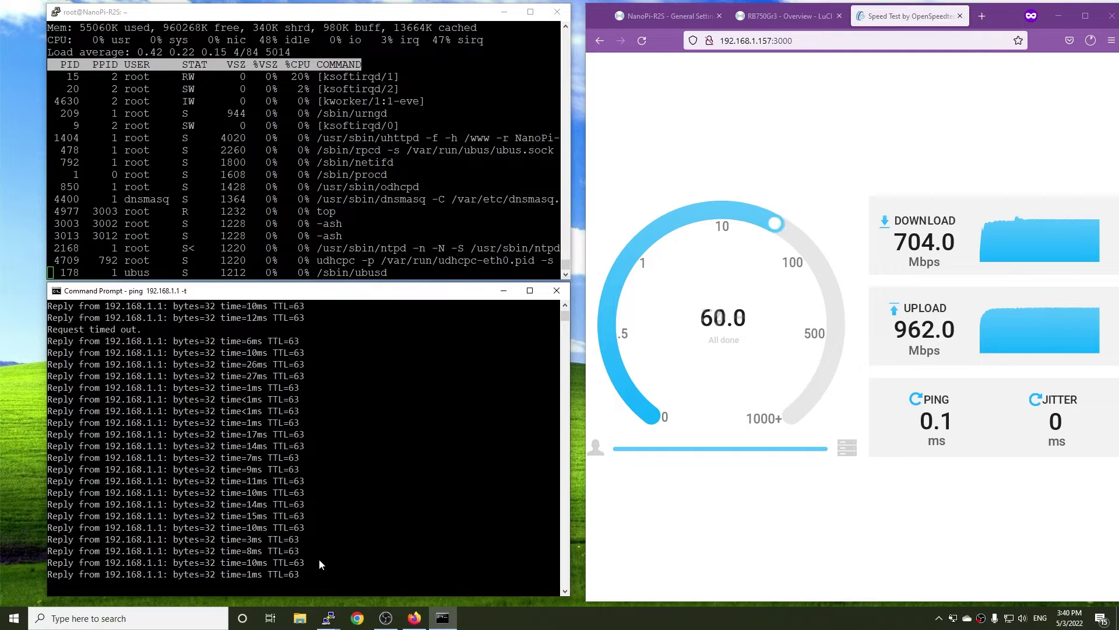
pyautogui.click(787, 15)
pyautogui.click(667, 16)
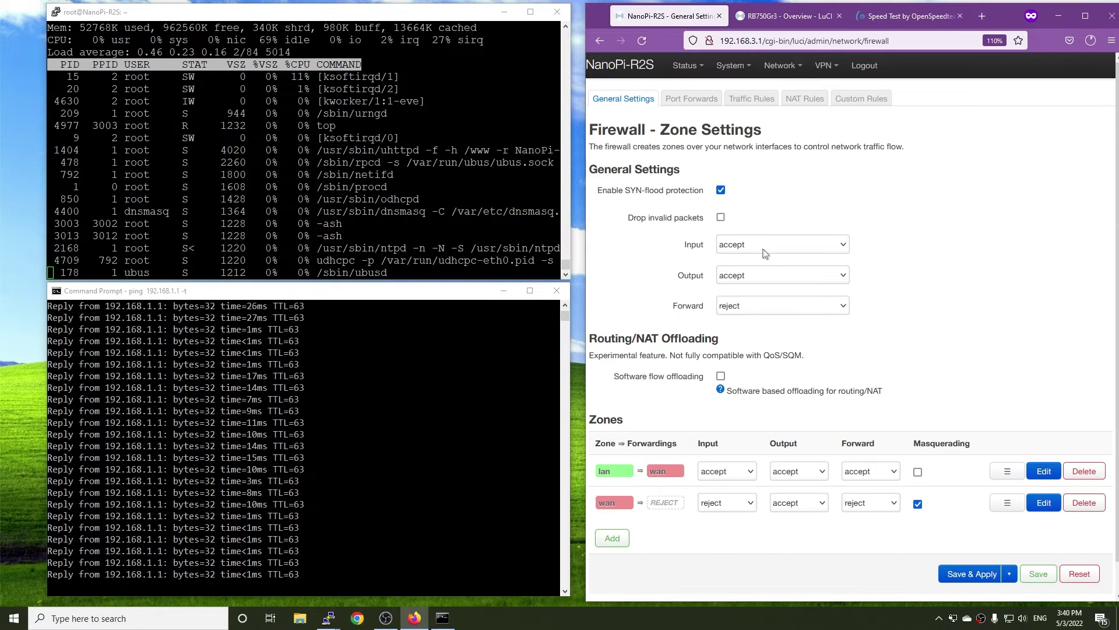
pyautogui.click(720, 376)
pyautogui.scroll(-1, 973, 551)
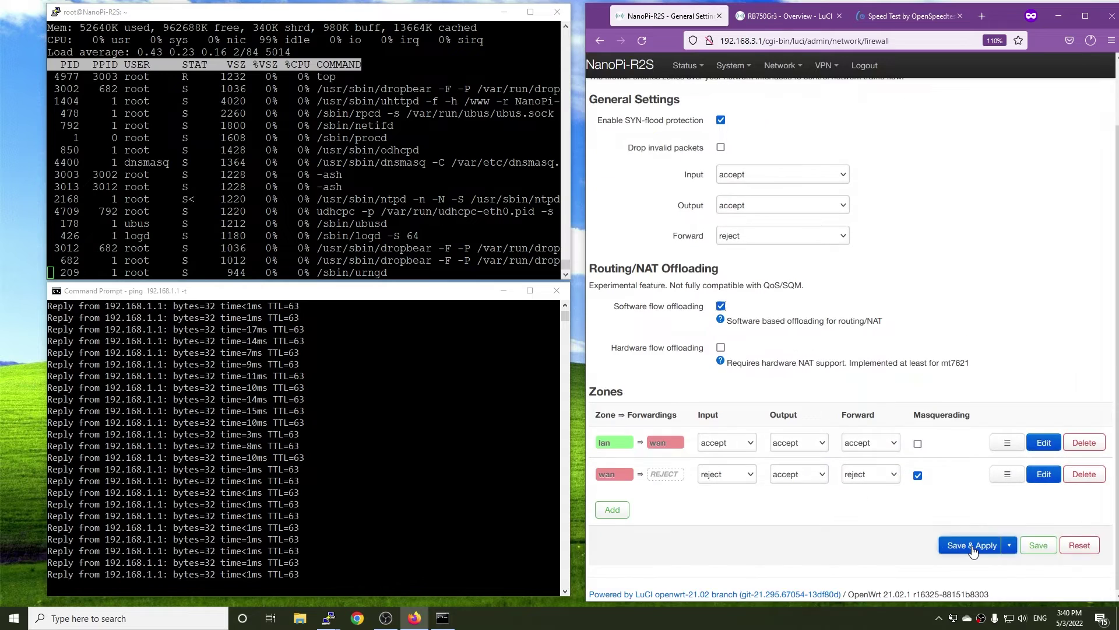
pyautogui.click(973, 546)
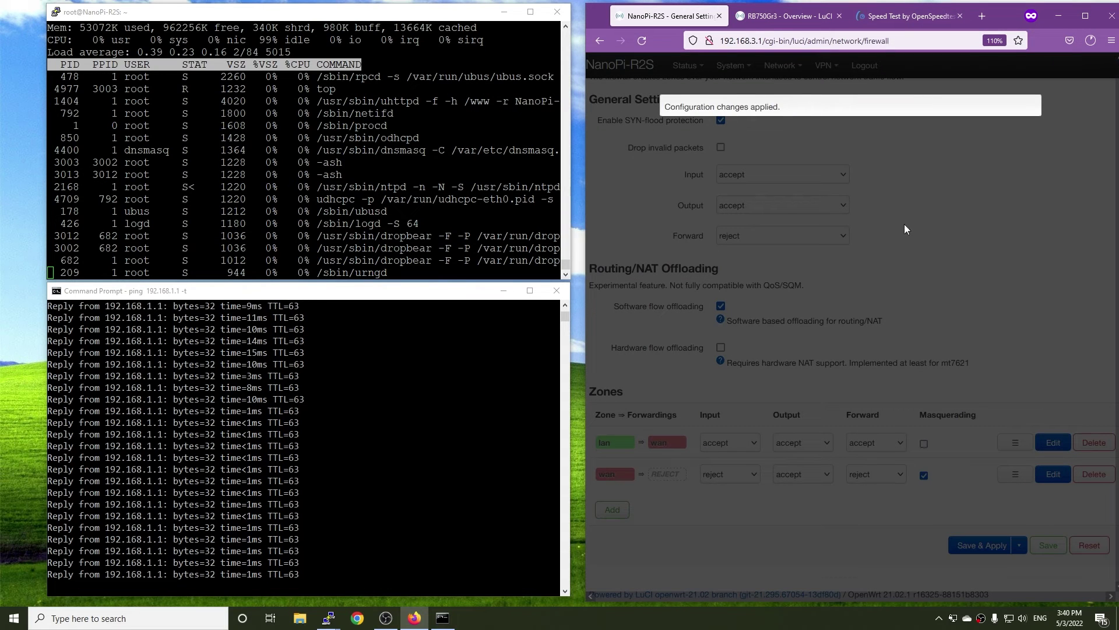
# Step: Reload OpenSpeedTest and rerun it, getting 828.5 Mbps down and 978.3 Mbps up
pyautogui.click(936, 17)
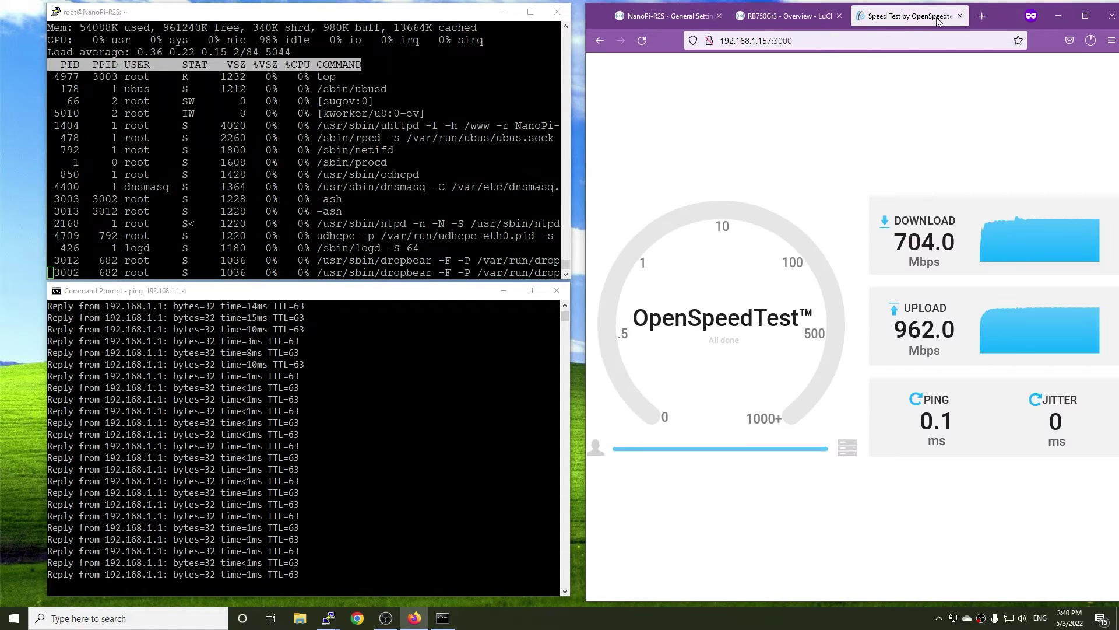
pyautogui.click(641, 41)
pyautogui.click(723, 452)
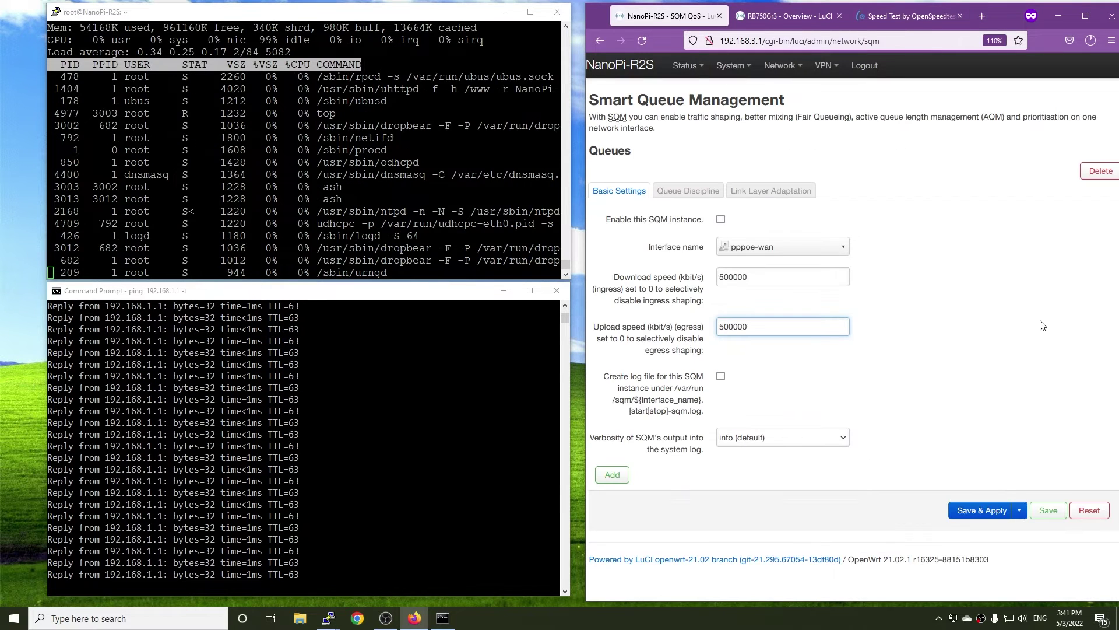
# Step: Select eth0 as the SQM interface
pyautogui.click(776, 247)
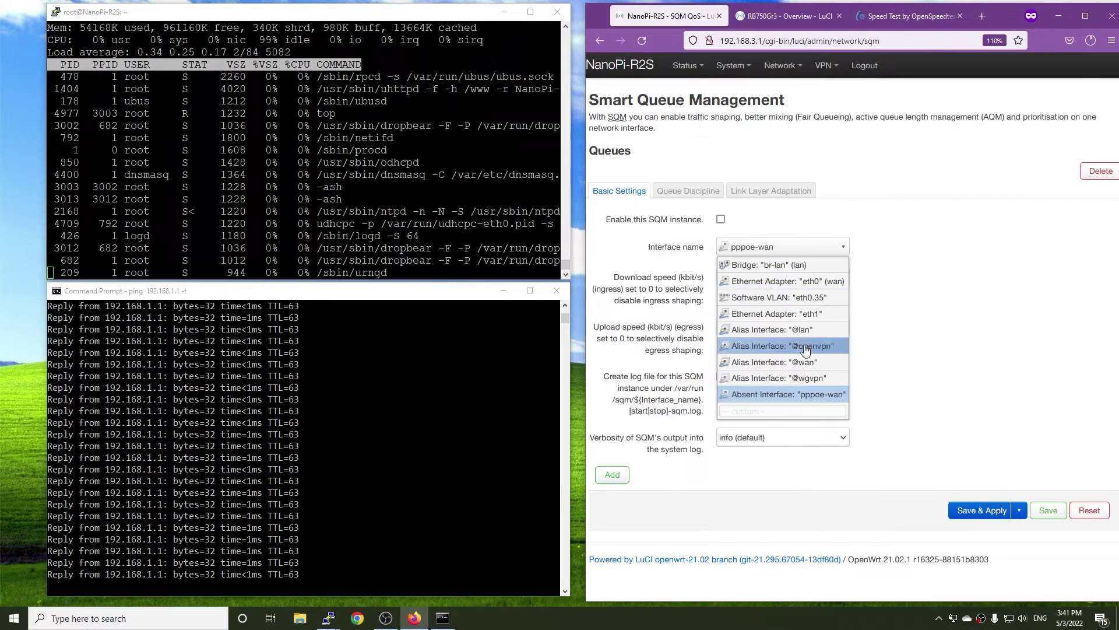
pyautogui.click(813, 282)
pyautogui.click(688, 191)
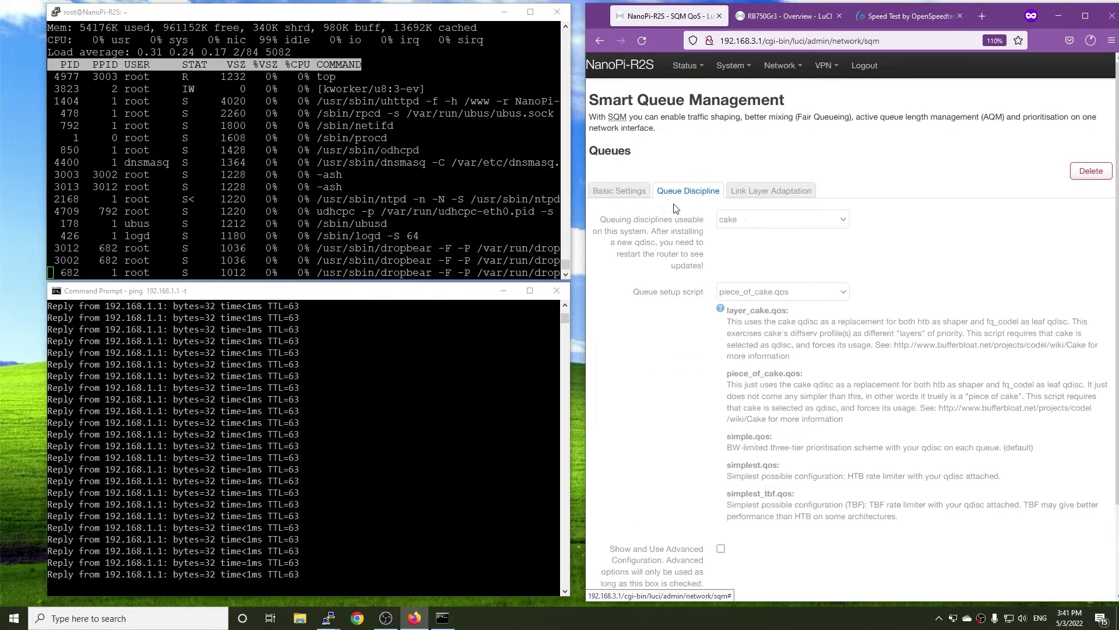
# Step: Set link layer to Ethernet with 44-byte overhead, apply it, and run OpenSpeedTest
pyautogui.click(762, 193)
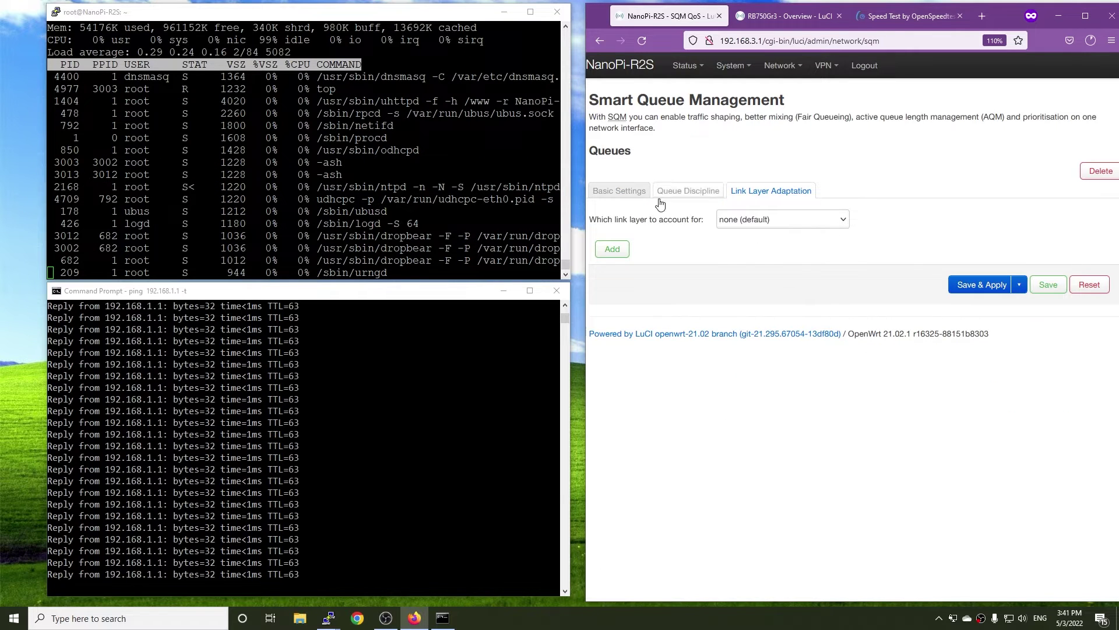
pyautogui.click(782, 219)
pyautogui.click(784, 253)
pyautogui.click(777, 220)
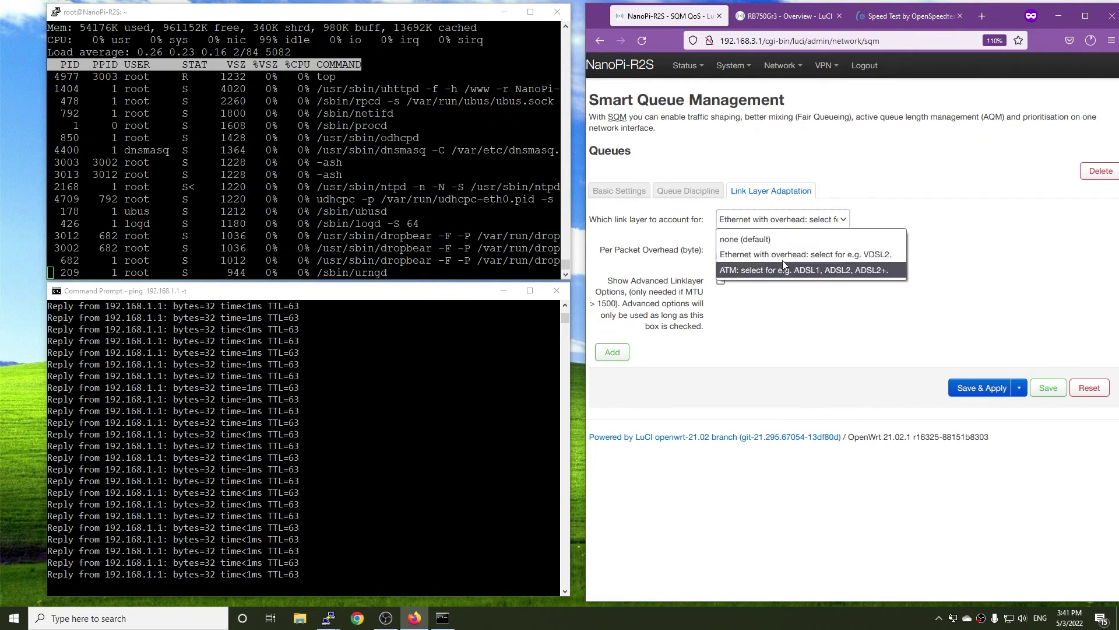
pyautogui.click(619, 193)
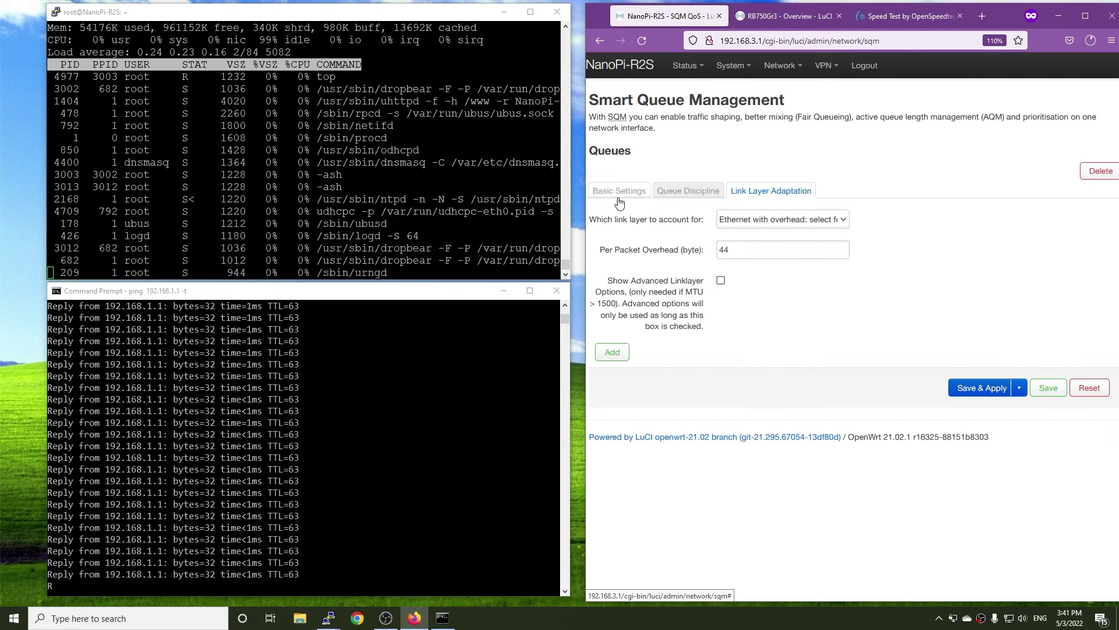
pyautogui.click(972, 393)
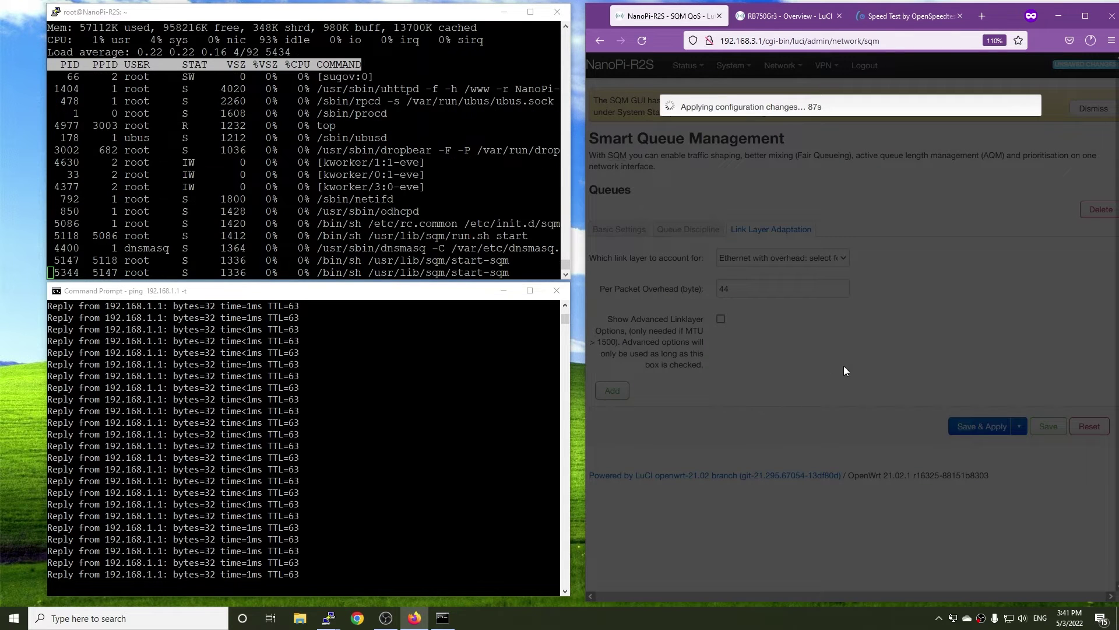
pyautogui.hotkey('ctrl', 'Tab')
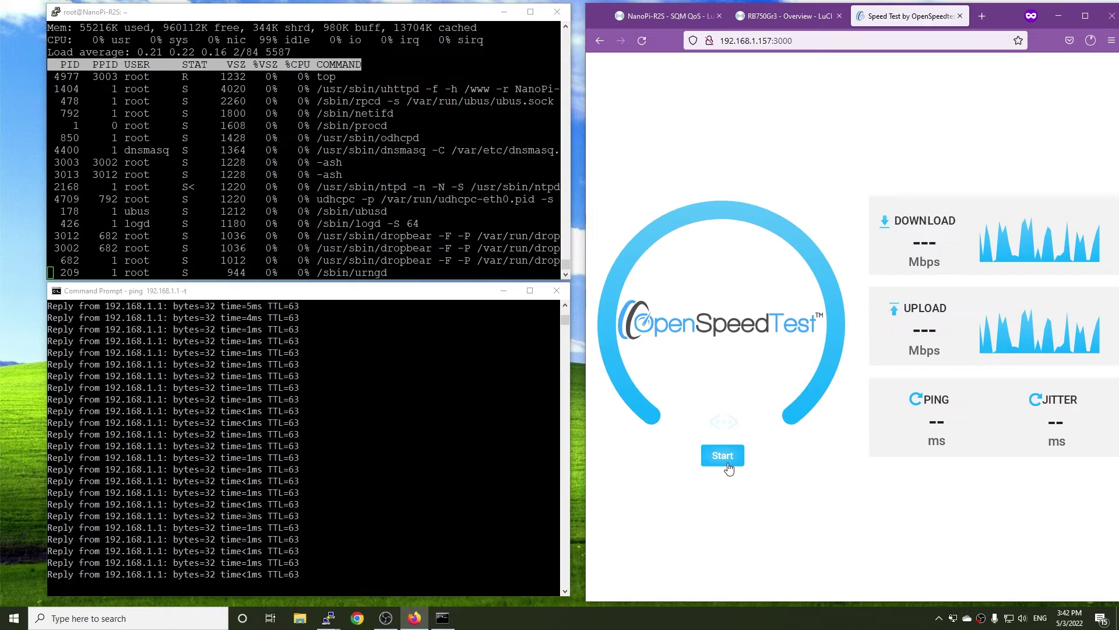
pyautogui.click(649, 453)
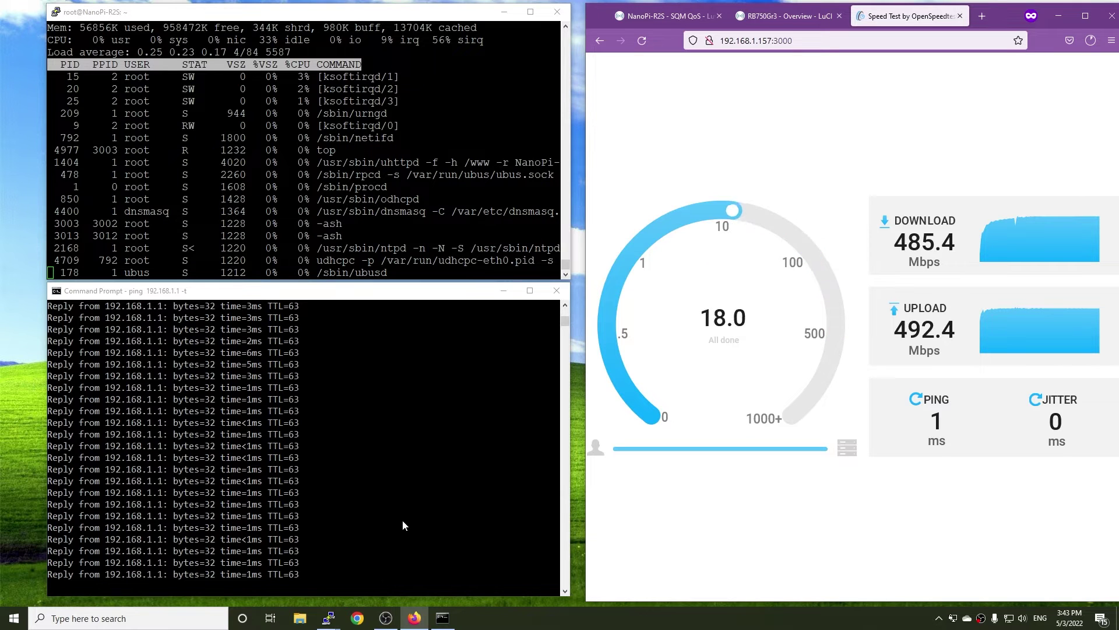
# Step: Apply 400000 SQM limits and run a new OpenSpeedTest
pyautogui.click(685, 19)
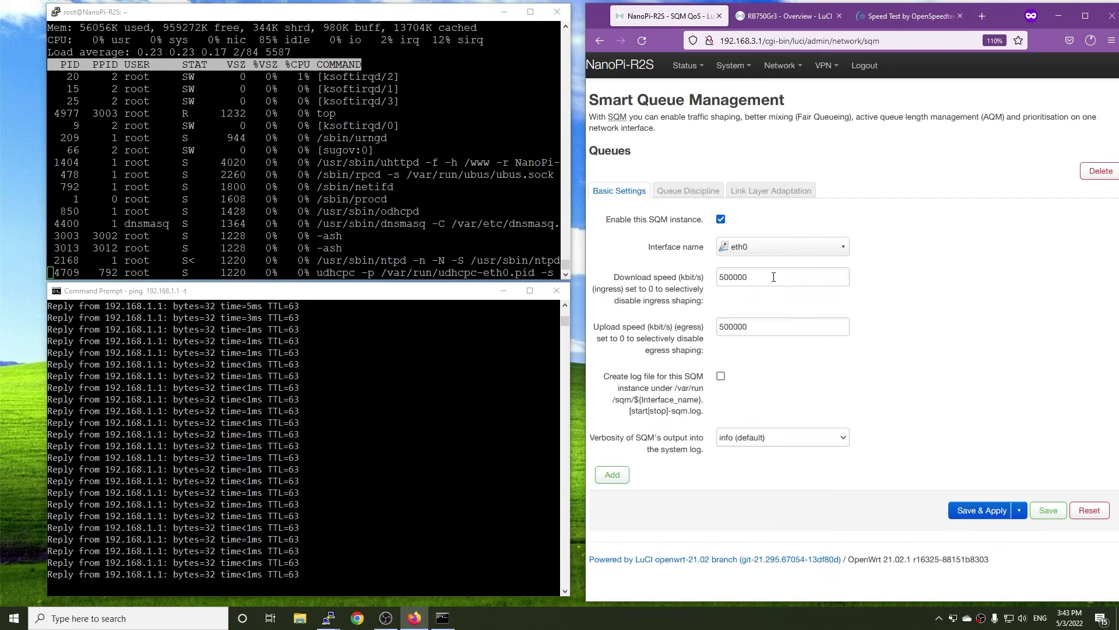
pyautogui.write('400000')
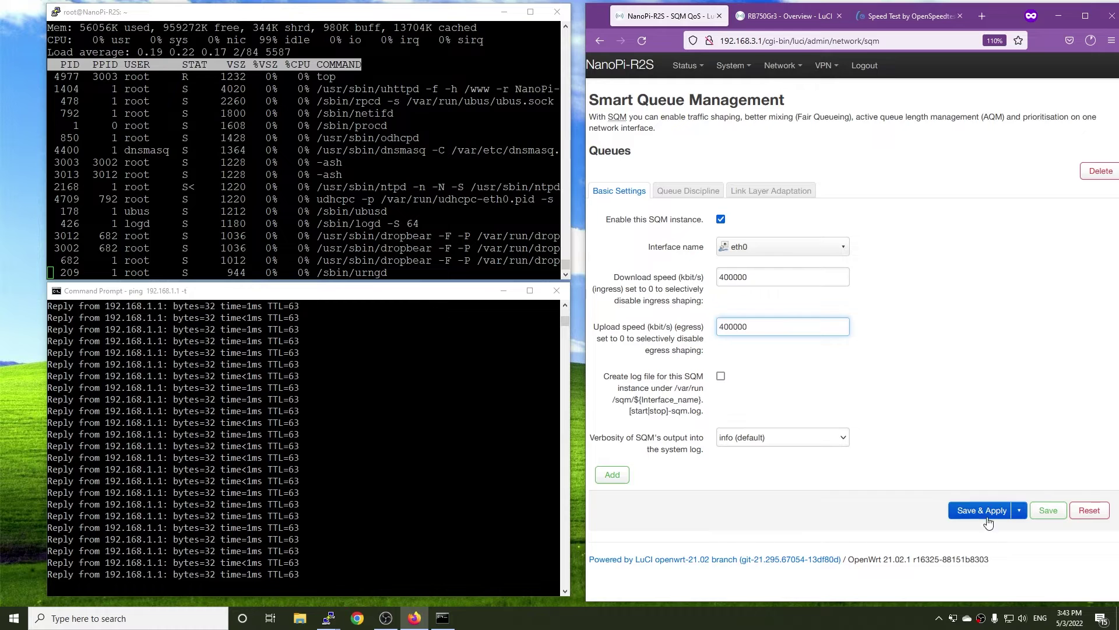
pyautogui.click(985, 511)
pyautogui.click(919, 20)
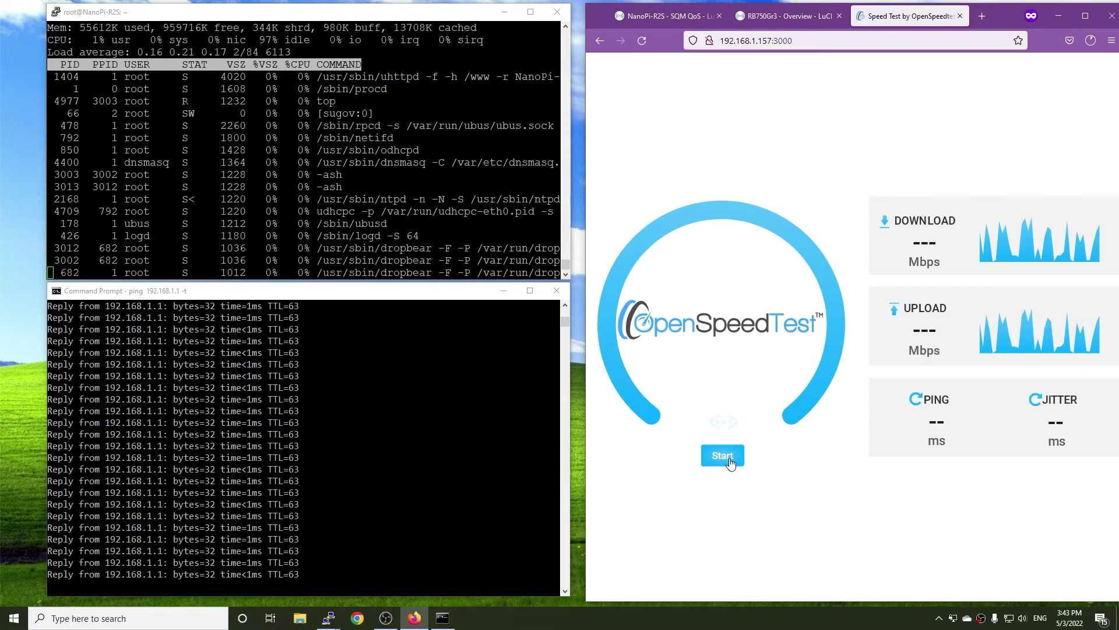
pyautogui.click(726, 458)
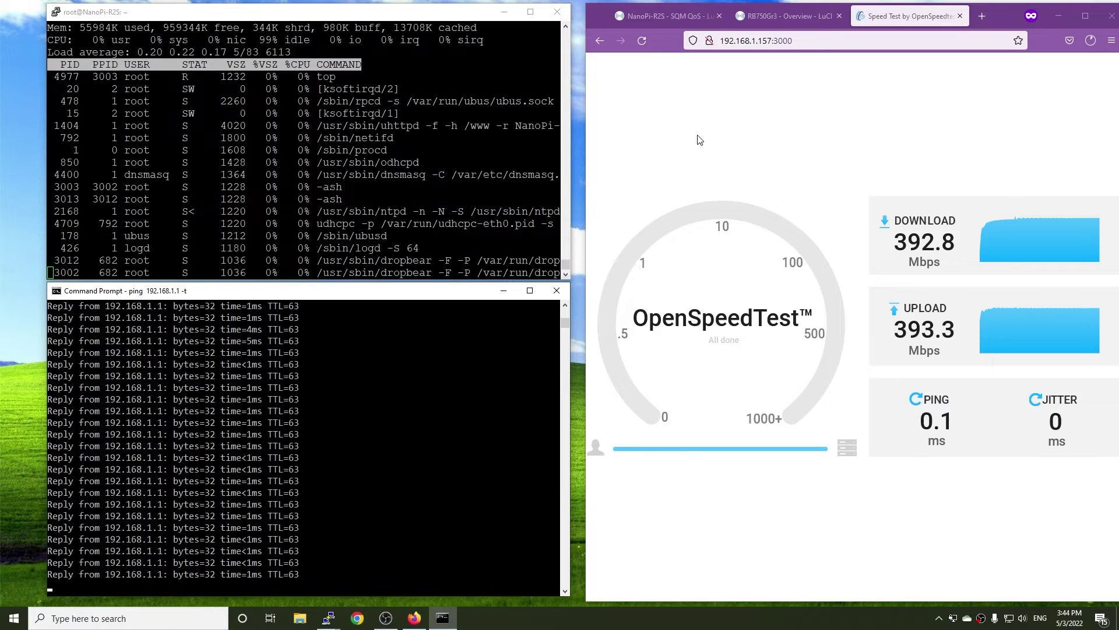
# Step: Raise the SQM download limit to 600000, apply it, and reload the speed test
pyautogui.click(658, 18)
pyautogui.doubleClick(732, 277)
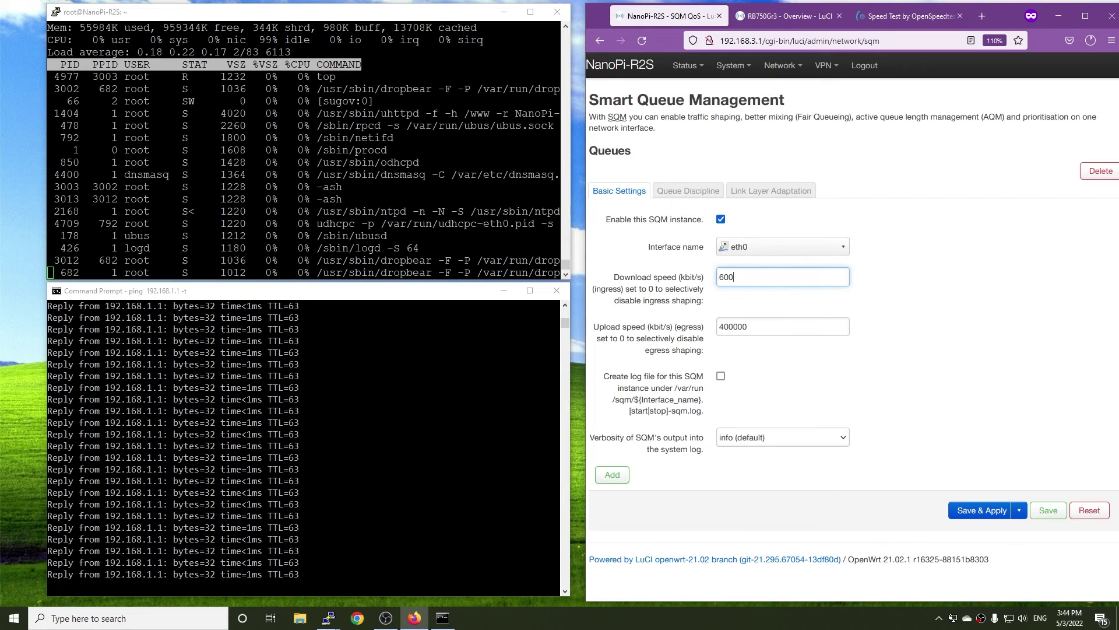
pyautogui.write('600000')
pyautogui.click(980, 510)
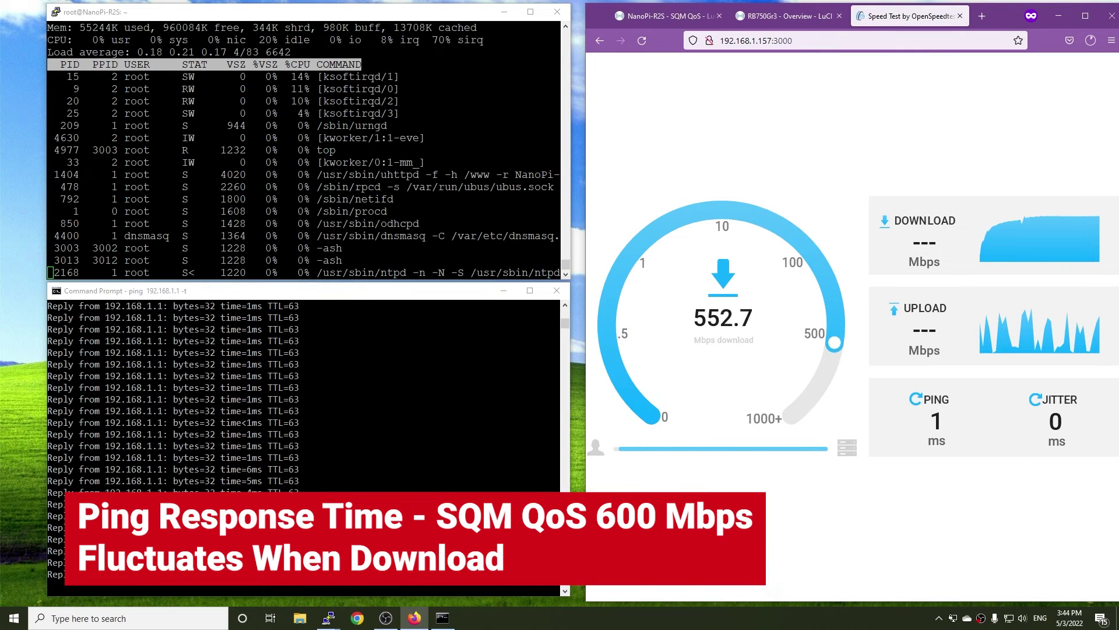
pyautogui.click(315, 480)
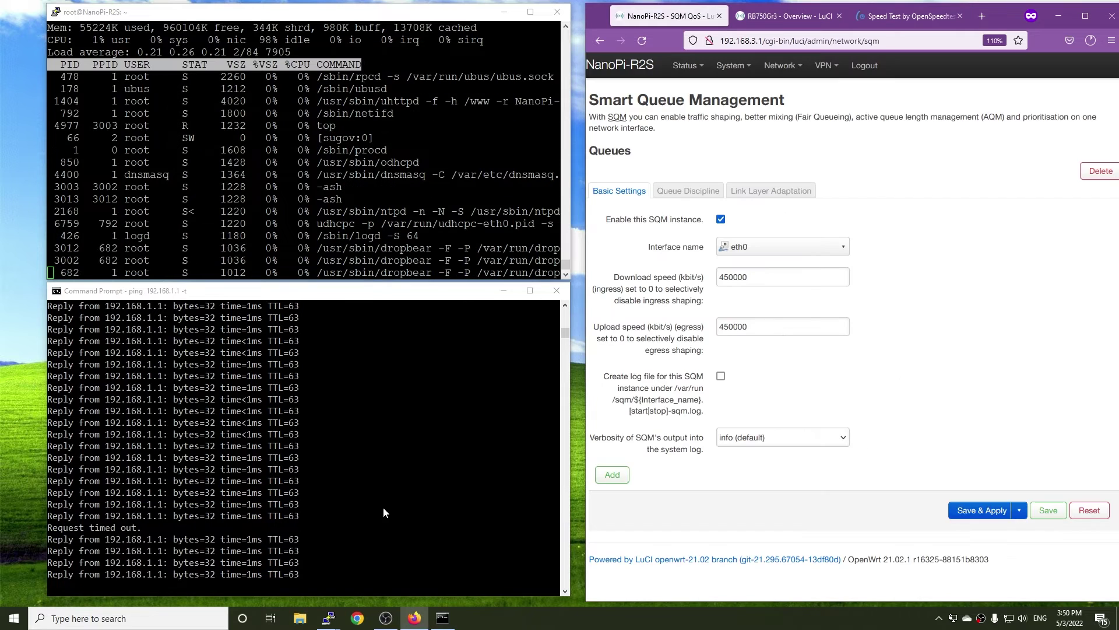
pyautogui.click(906, 16)
pyautogui.click(641, 40)
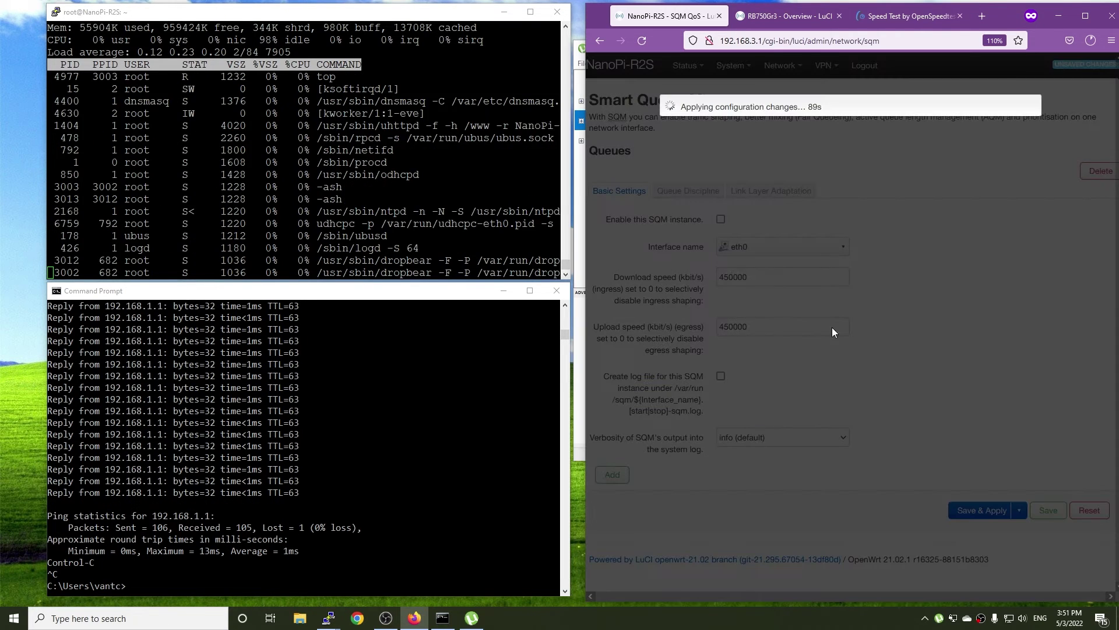
# Step: Start the stopped torrents in µTorrent and rerun the continuous ping to the router
pyautogui.click(1055, 20)
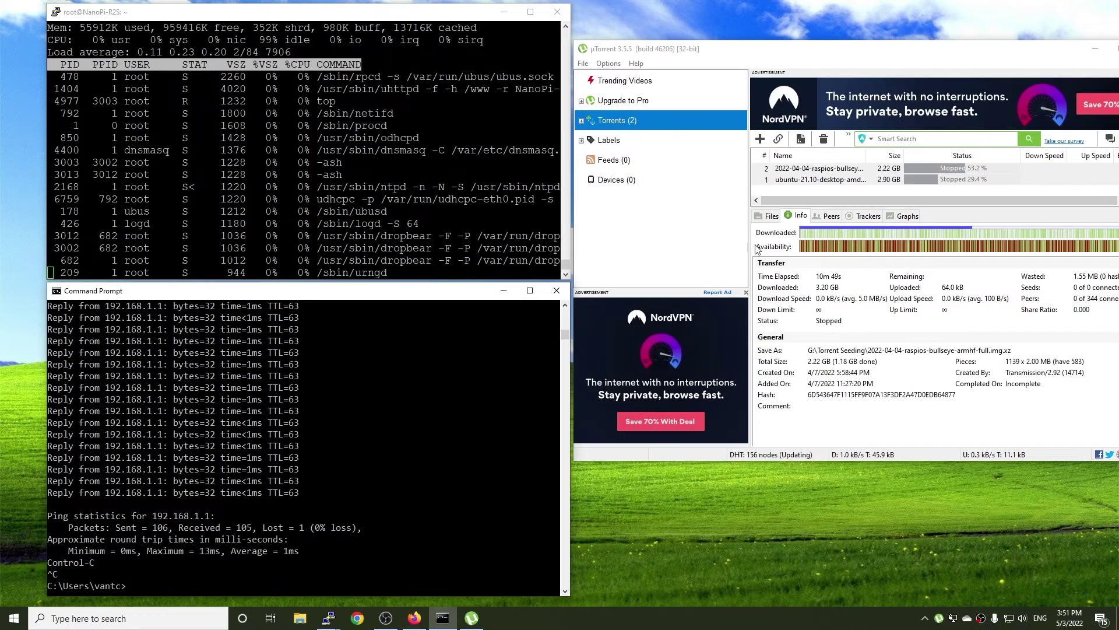
pyautogui.rightClick(878, 170)
pyautogui.click(365, 442)
pyautogui.press('Up')
pyautogui.press('Return')
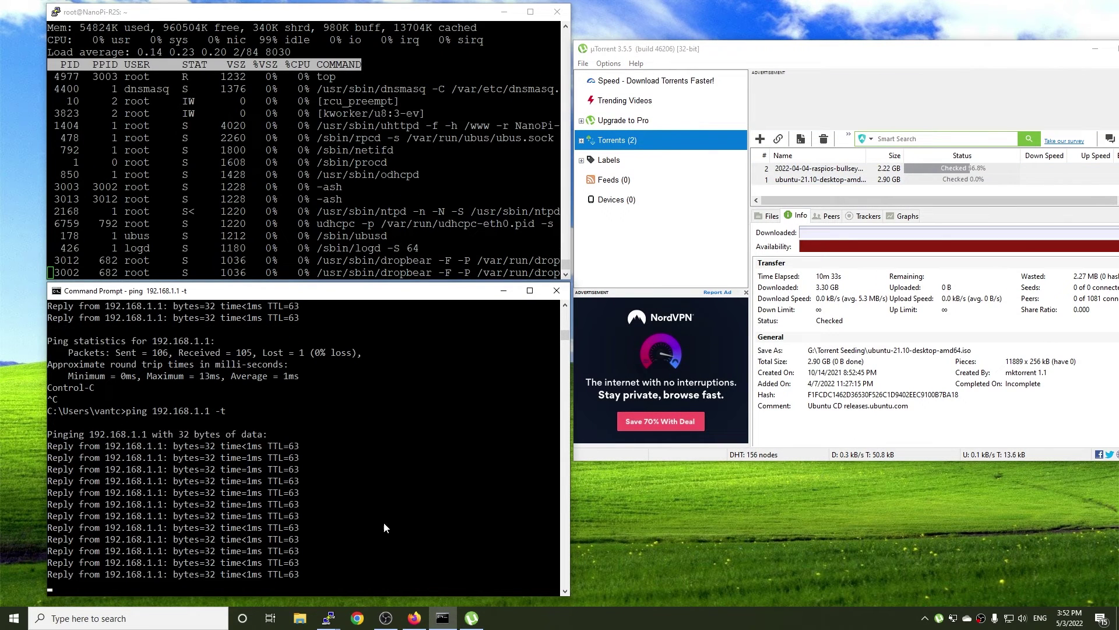
# Step: Replace top with bmon -p eth0 in the router shell and enlarge its window for graphs
pyautogui.rightClick(800, 6)
pyautogui.press('Escape')
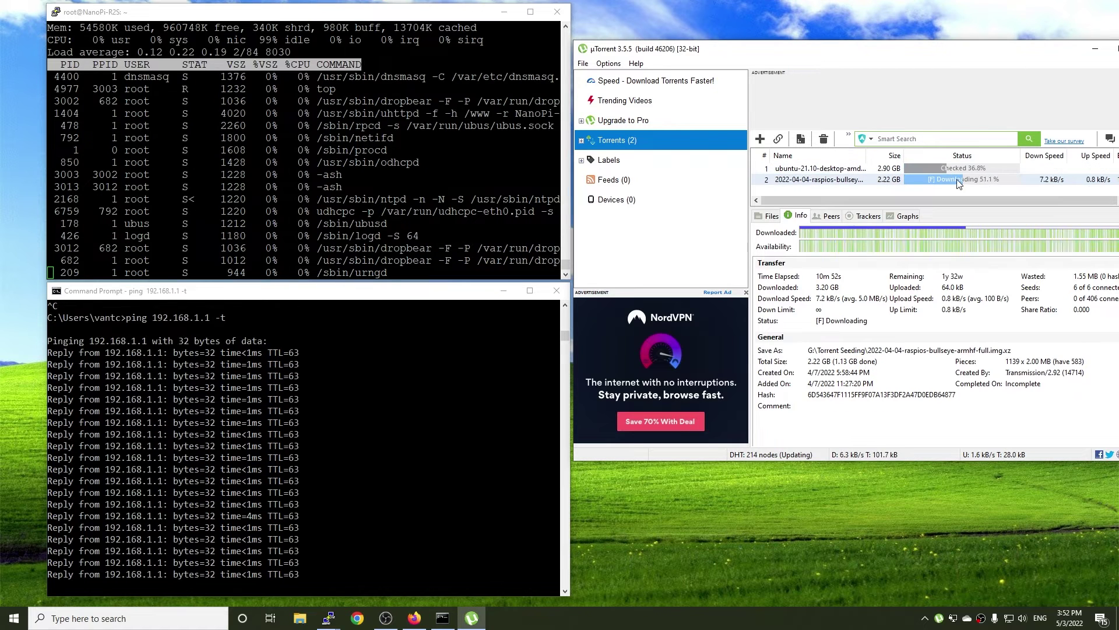
pyautogui.hotkey('alt', 'Tab')
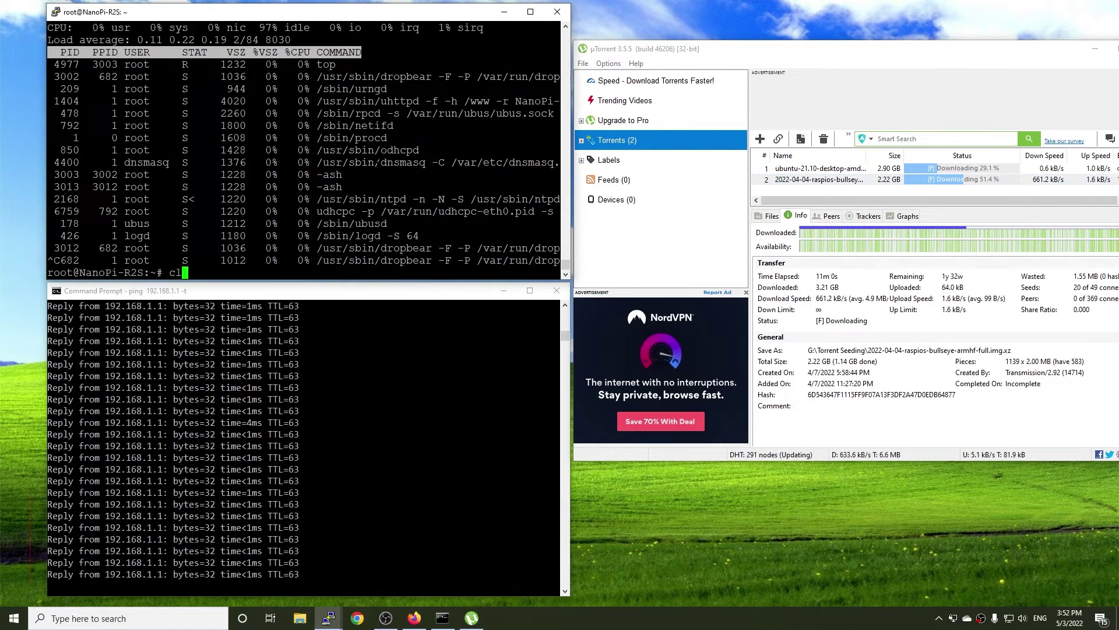
pyautogui.write('qbmon =')
pyautogui.write('p eth0')
pyautogui.press('Return')
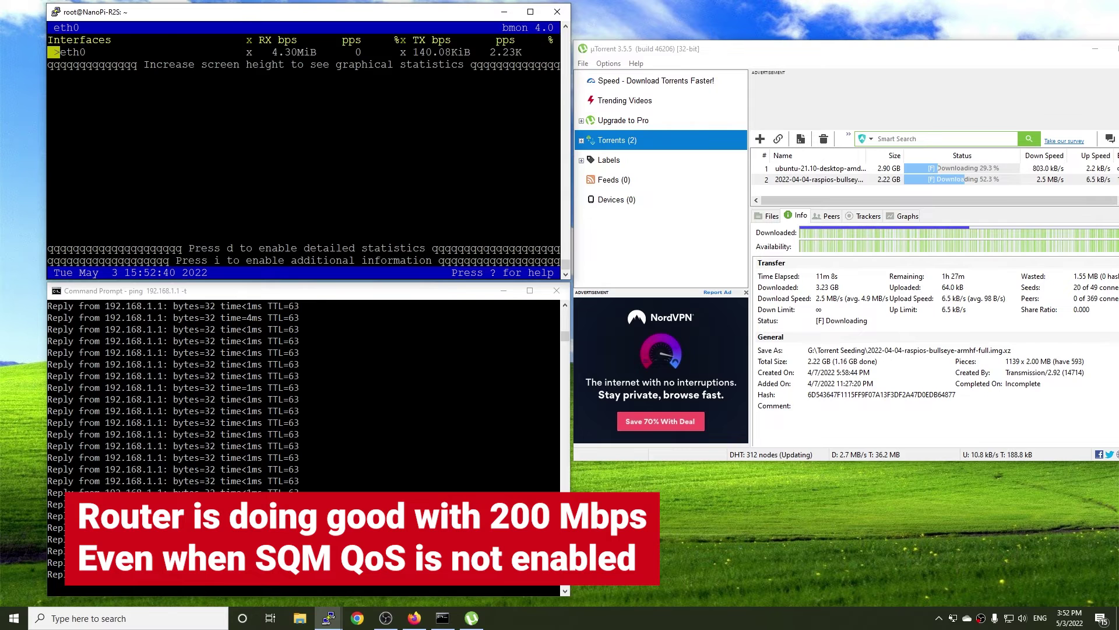
pyautogui.moveTo(295, 283); pyautogui.dragTo(295, 304)
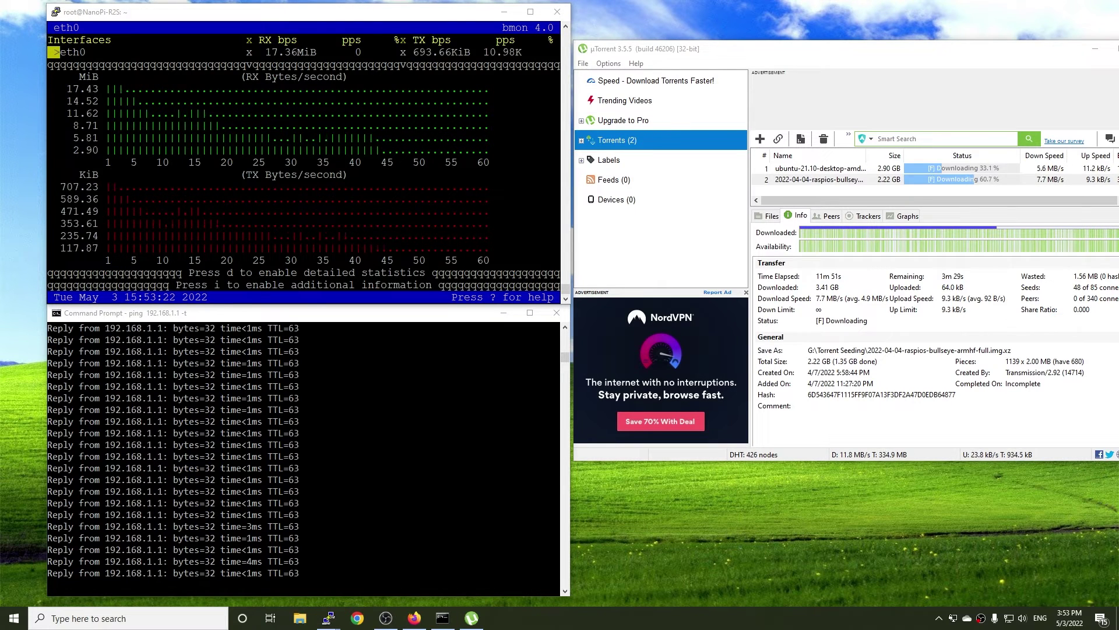
pyautogui.click(365, 502)
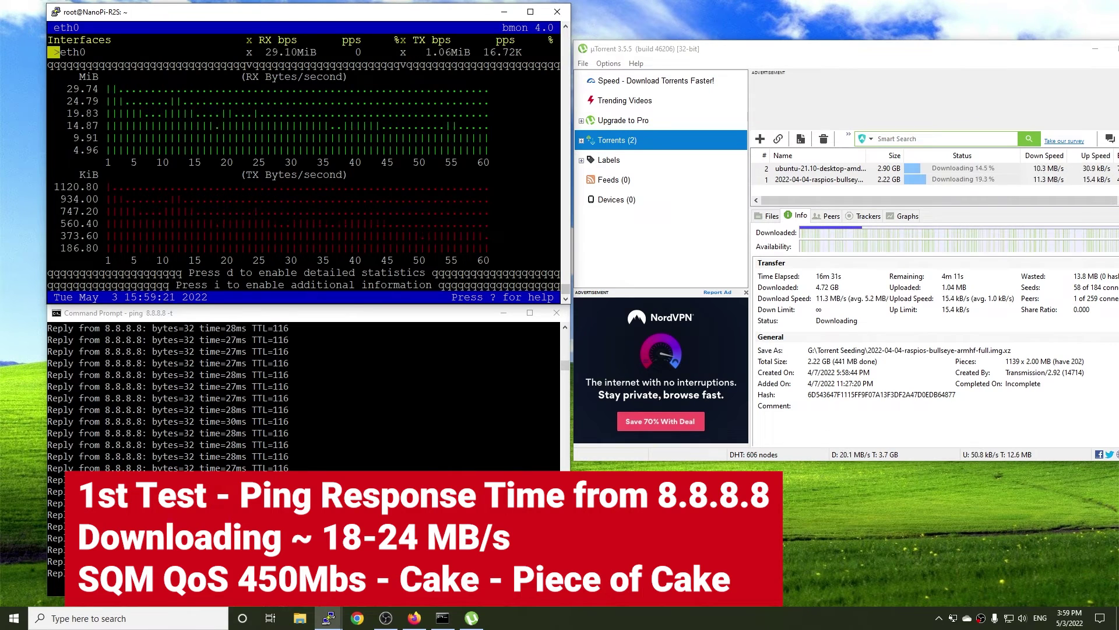
pyautogui.click(276, 502)
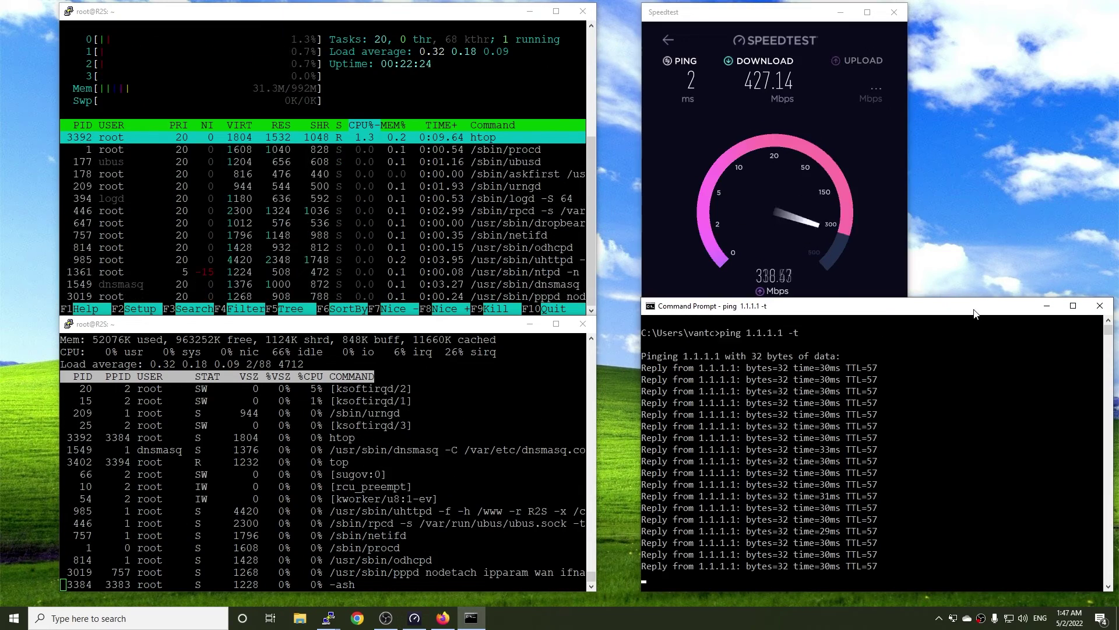
# Step: Stop the old ping, start ping 192.168.3.1 -t, and launch a new Speedtest run
pyautogui.hotkey('ctrl', 'c')
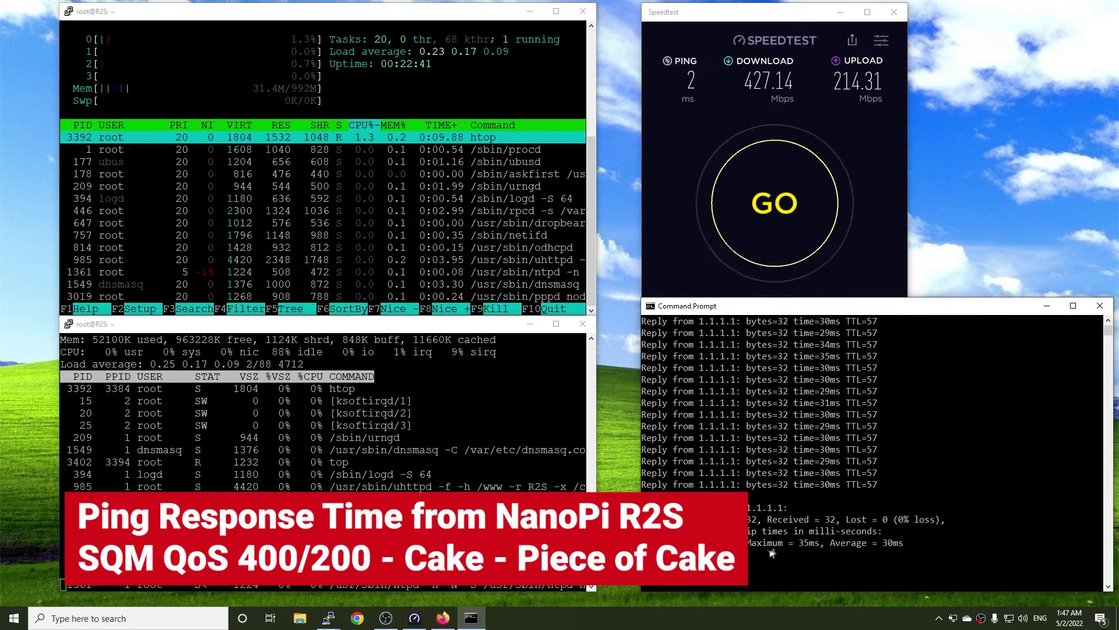
pyautogui.click(850, 463)
pyautogui.press('Up')
pyautogui.press('Up')
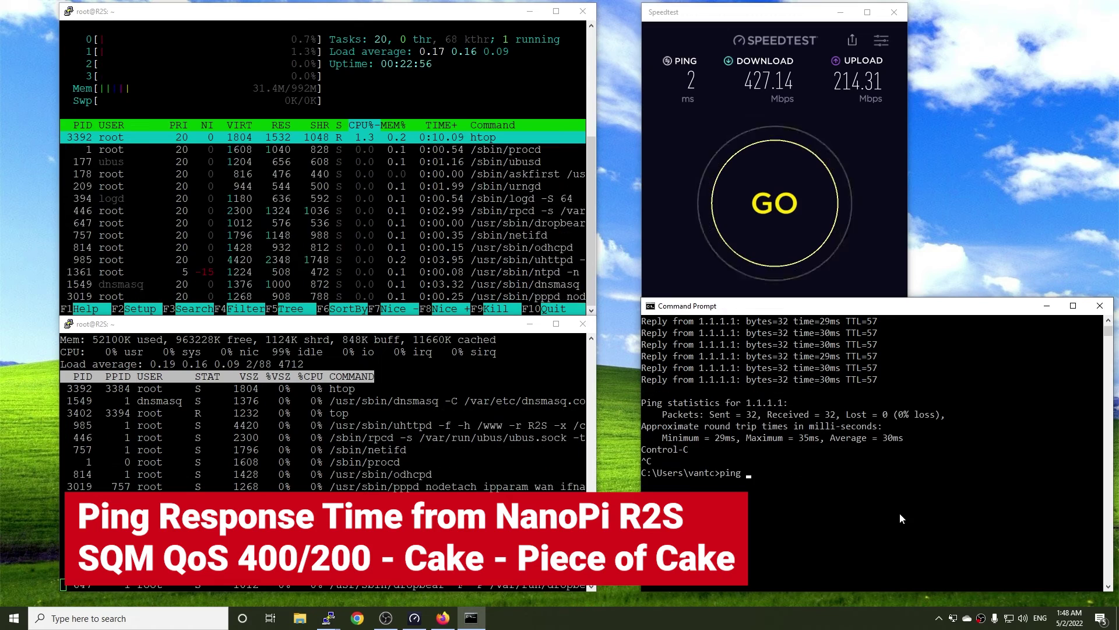
pyautogui.press('Return')
pyautogui.click(774, 203)
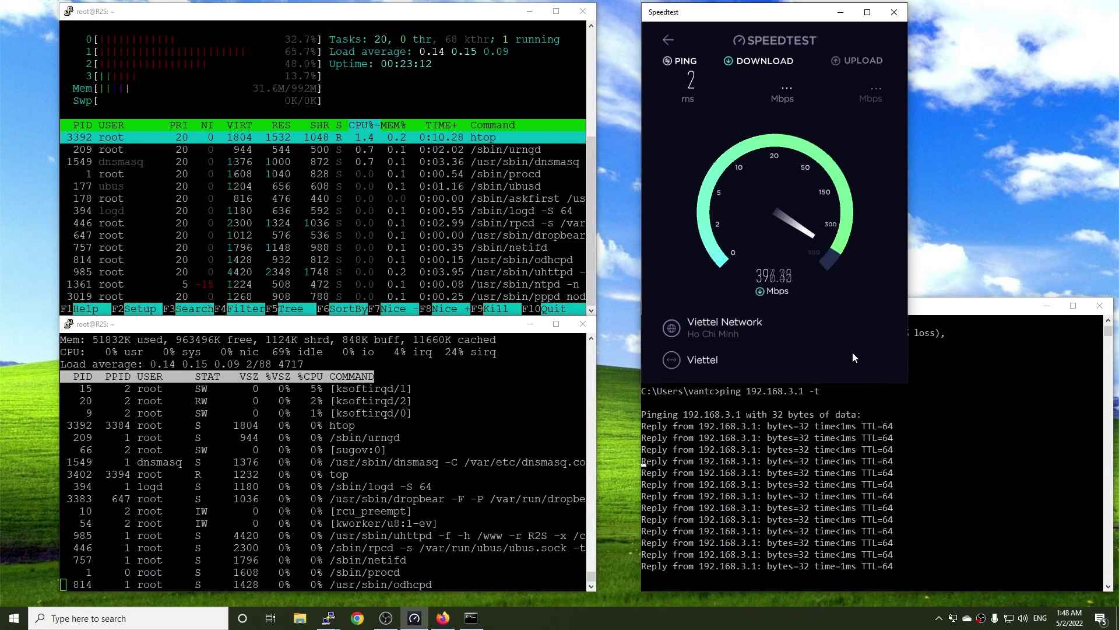